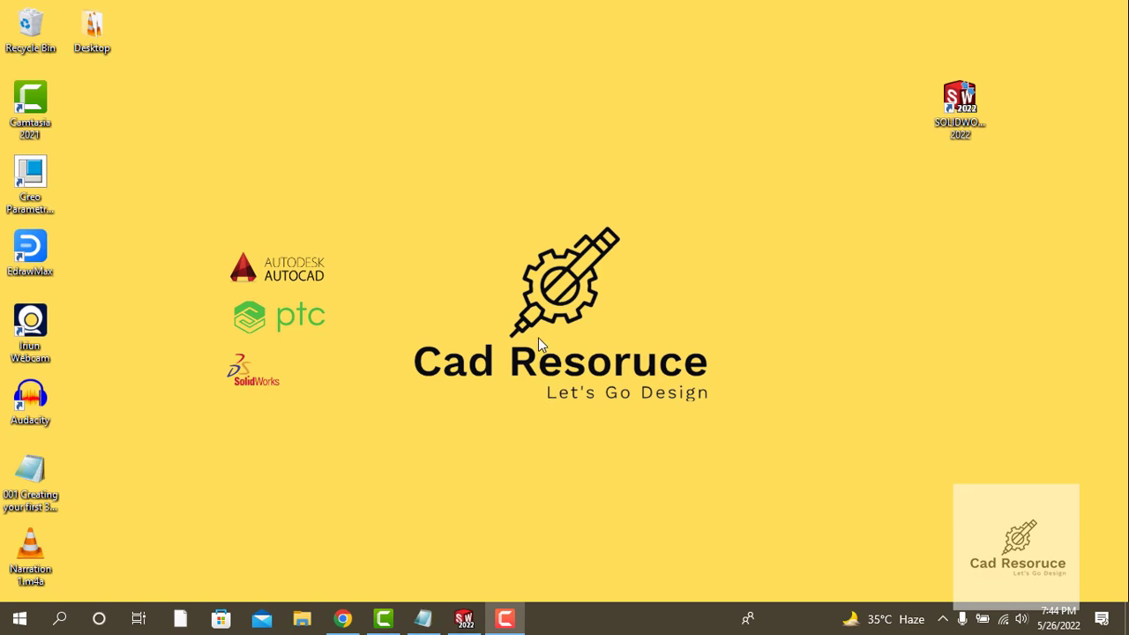
Bring the SOLIDWORKS 2022 window forward from the taskbar to show its start screen.
left_click(464, 618)
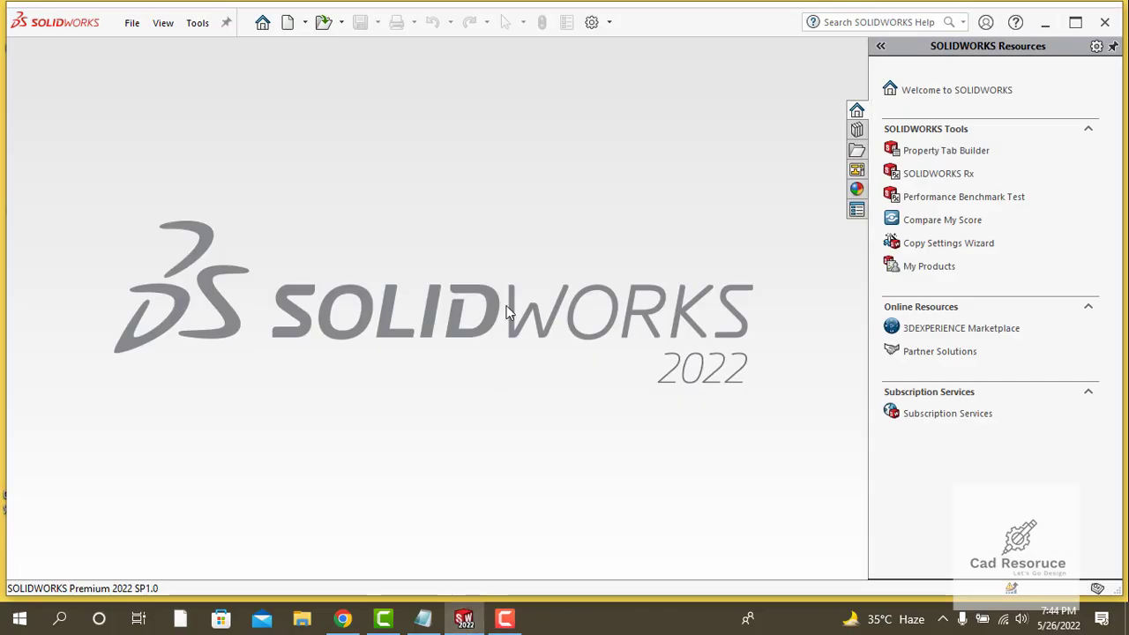
Create a new blank Part document (Part1) from the Welcome dialog.
left_click(266, 26)
left_click_drag(285, 67, 295, 68)
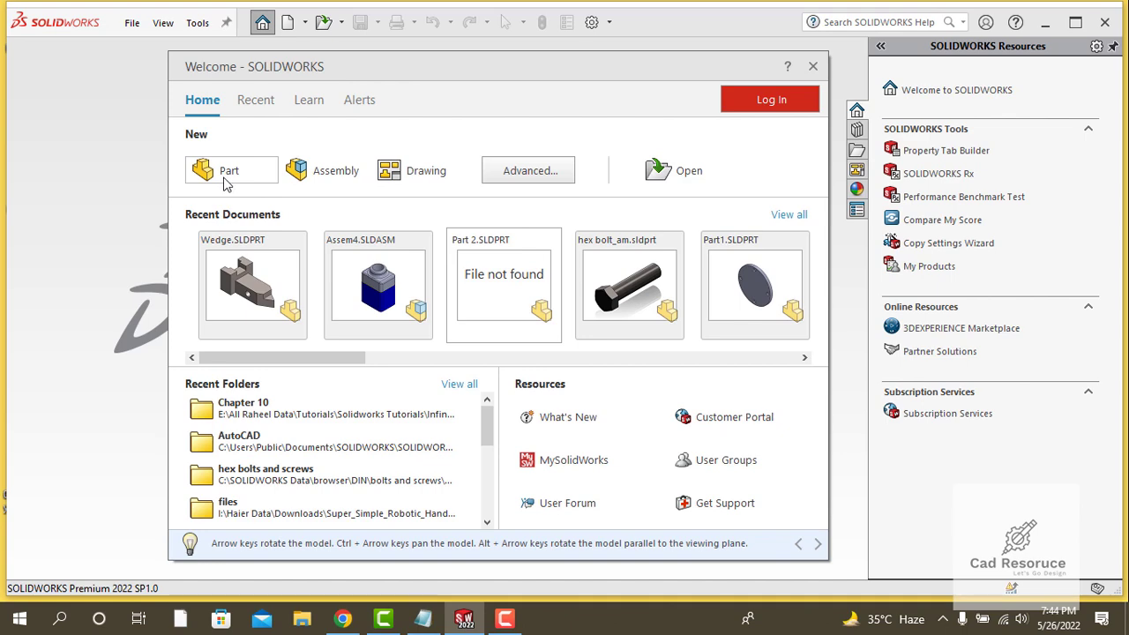
left_click(225, 180)
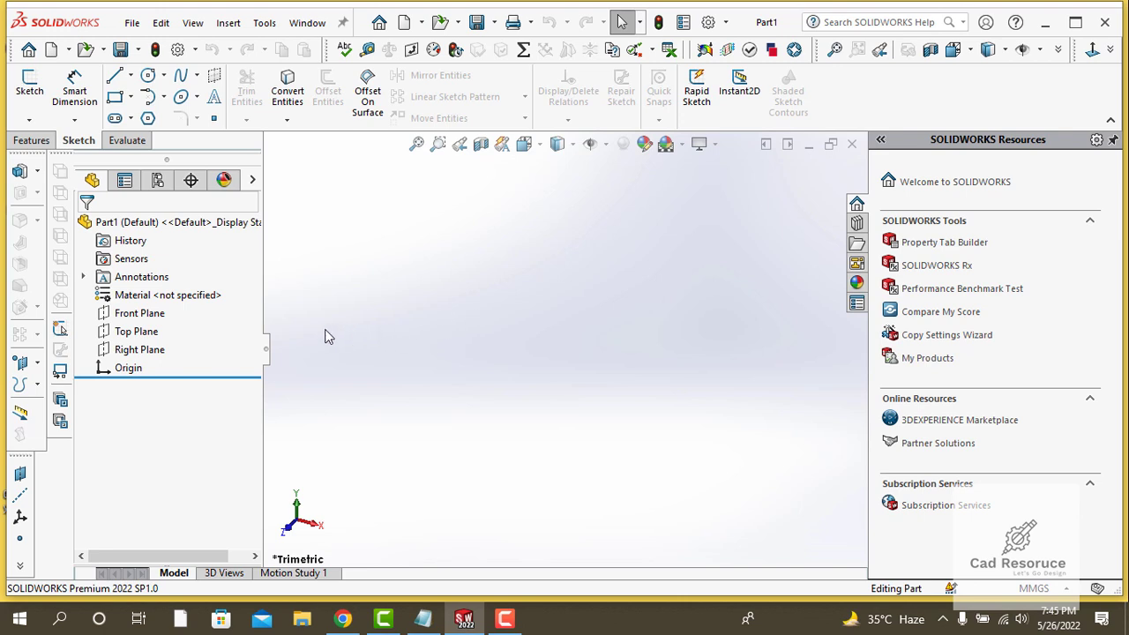
Preview the Front, Top and Right planes in the view, then clear the selection.
left_click(147, 318)
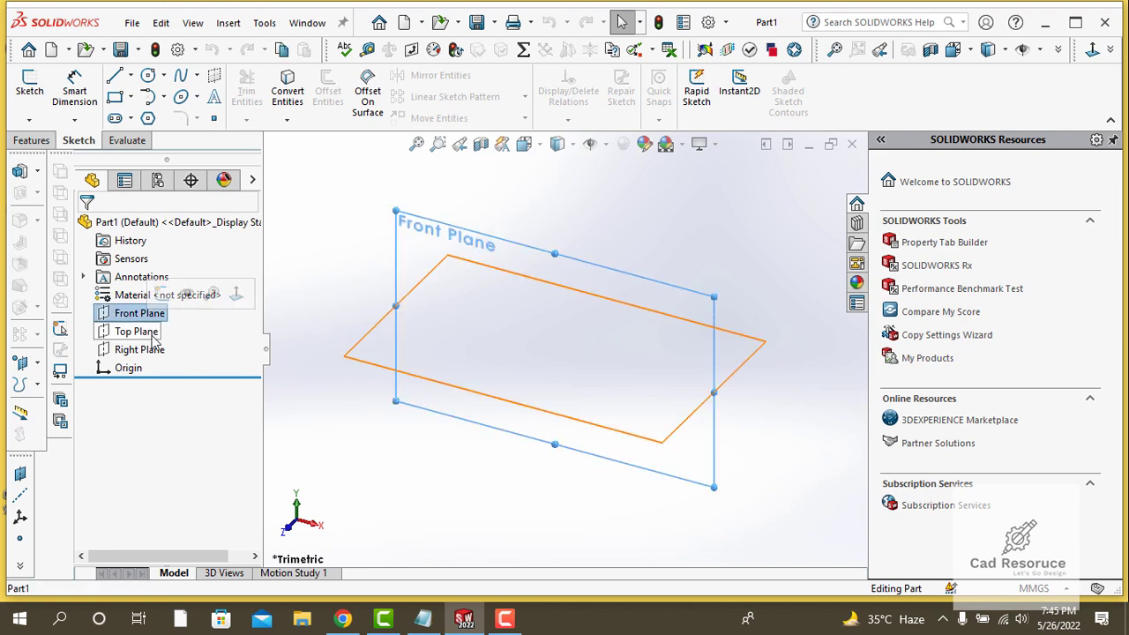
left_click(141, 332)
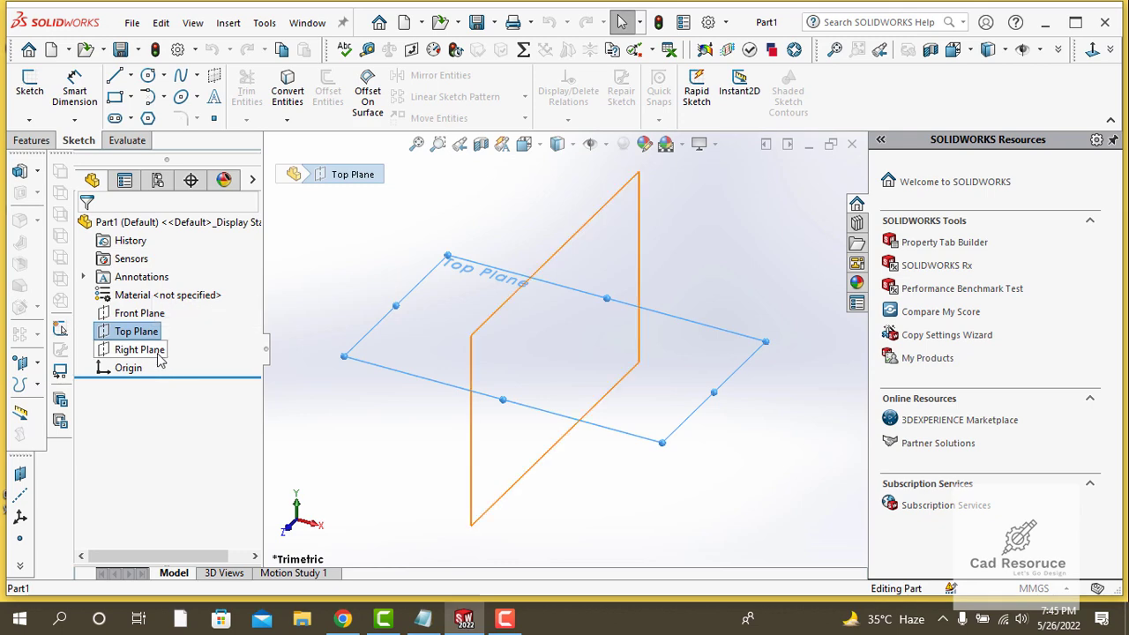
left_click(145, 350)
left_click(289, 319)
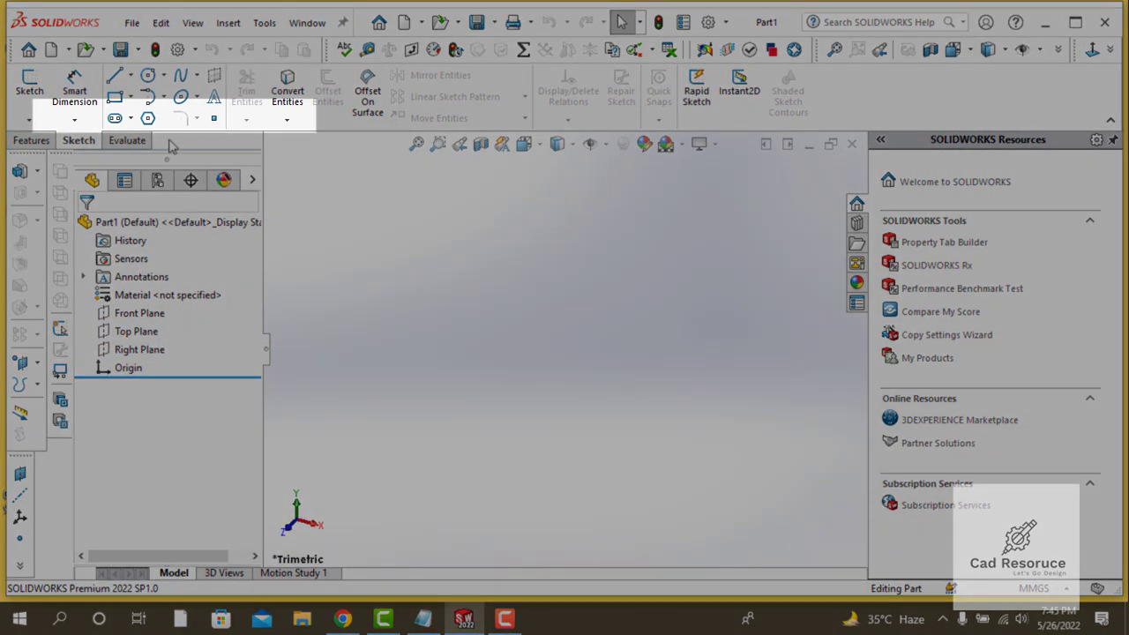
Browse the Features, Sketch and Evaluate tool tabs, ending on Features.
left_click(35, 141)
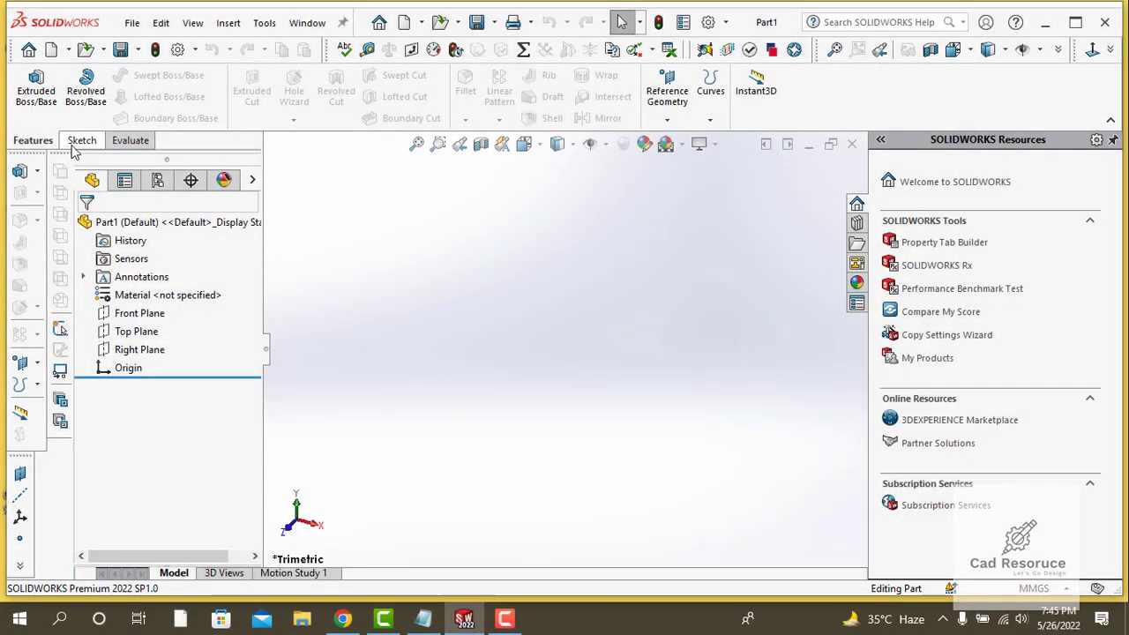
left_click(80, 142)
left_click(126, 142)
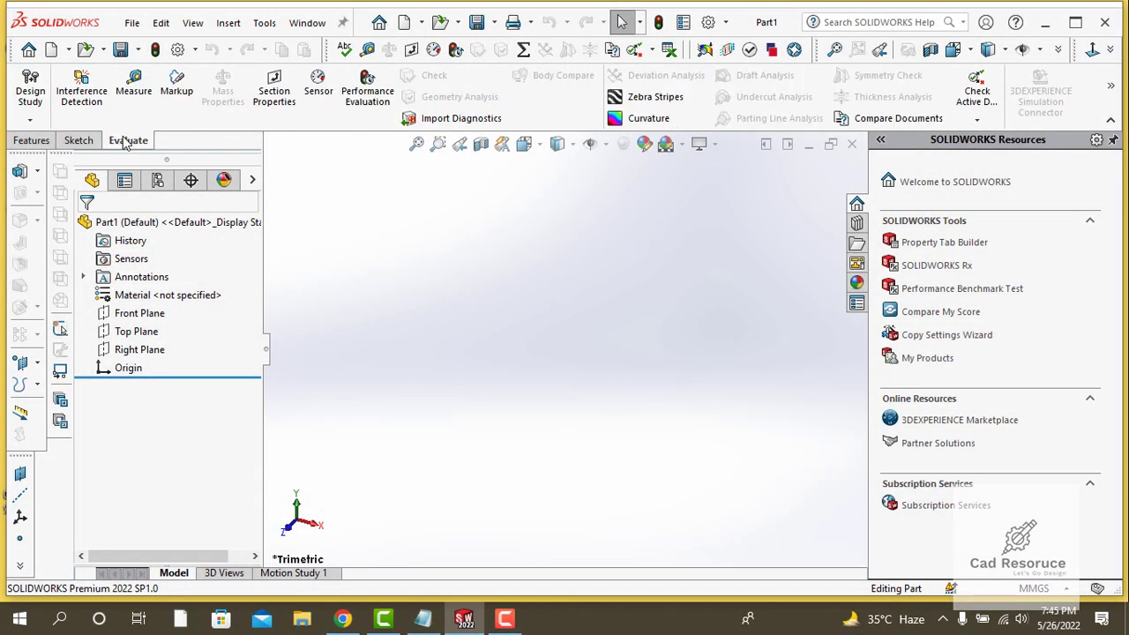
left_click(47, 146)
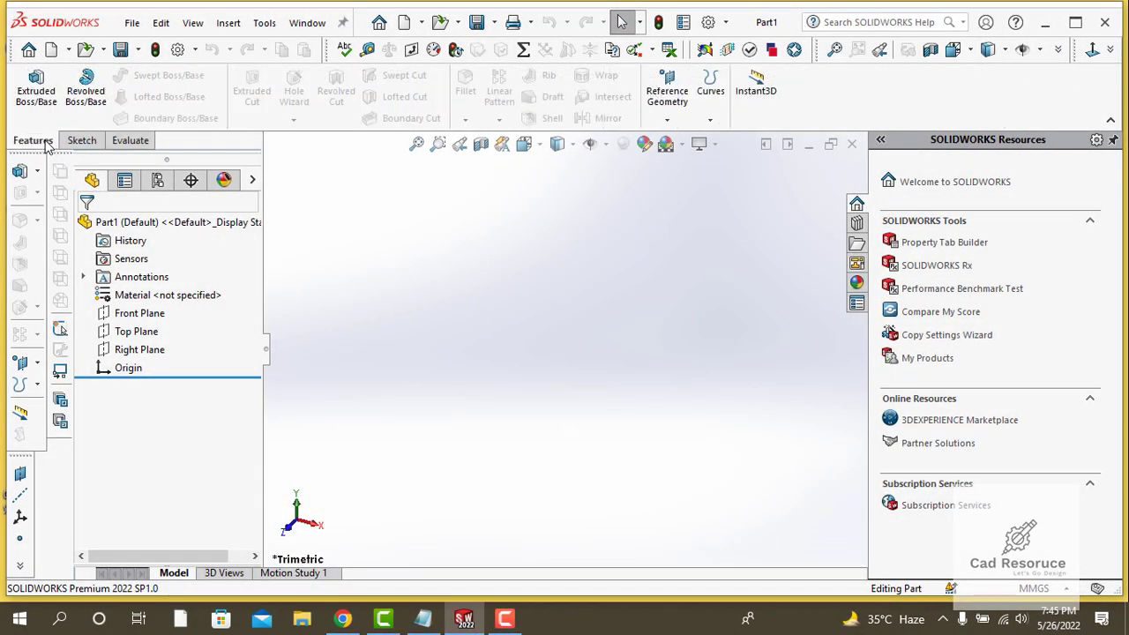
Add the Sheet Metal tab to the CommandManager.
right_click(141, 145)
mouse_move(232, 190)
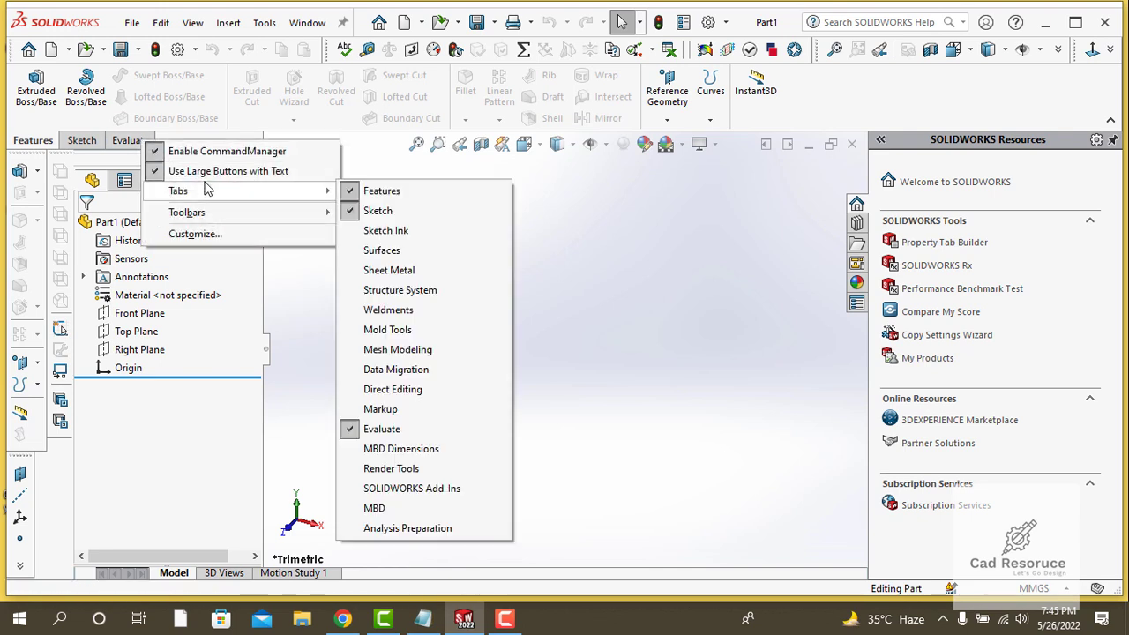
left_click(425, 273)
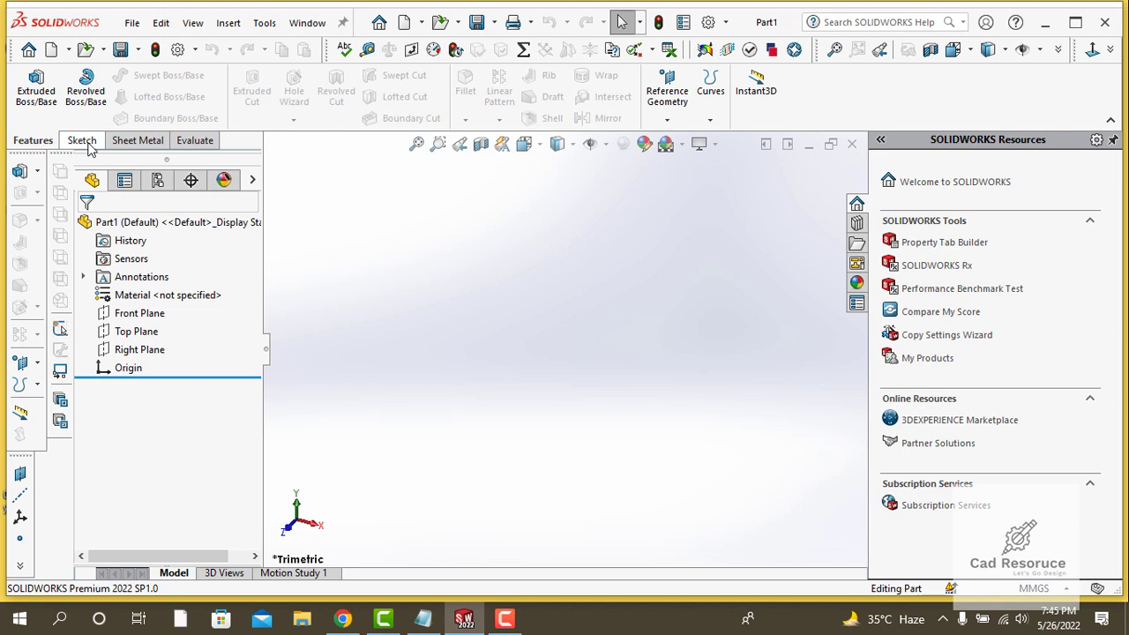
Start a new sketch from the Sketch tab, showing the three reference planes.
left_click(82, 141)
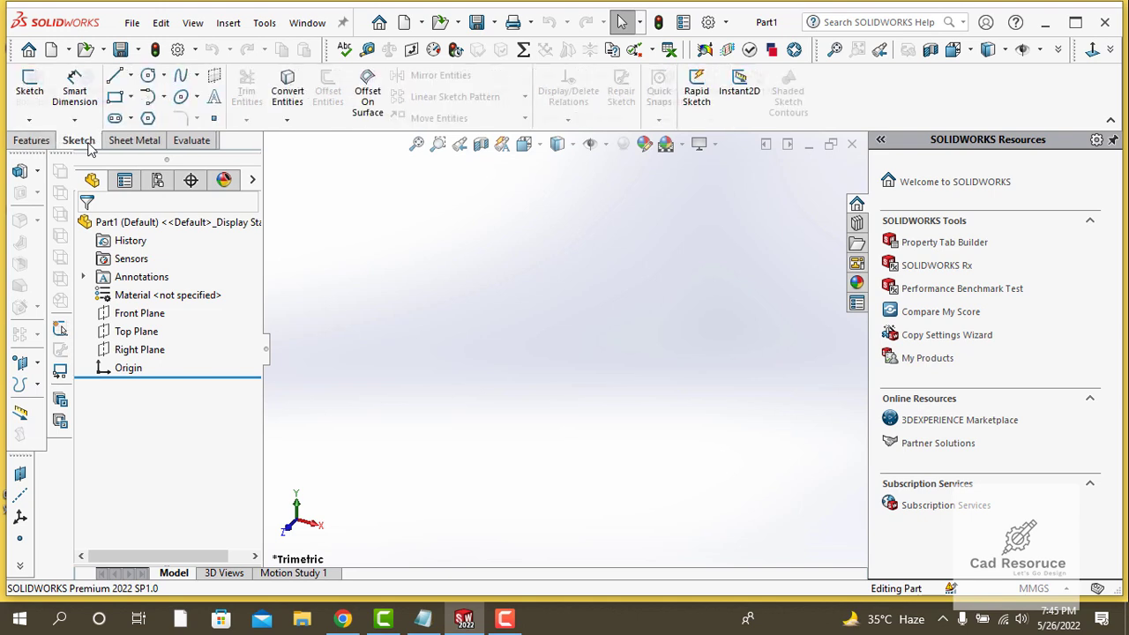
left_click(29, 86)
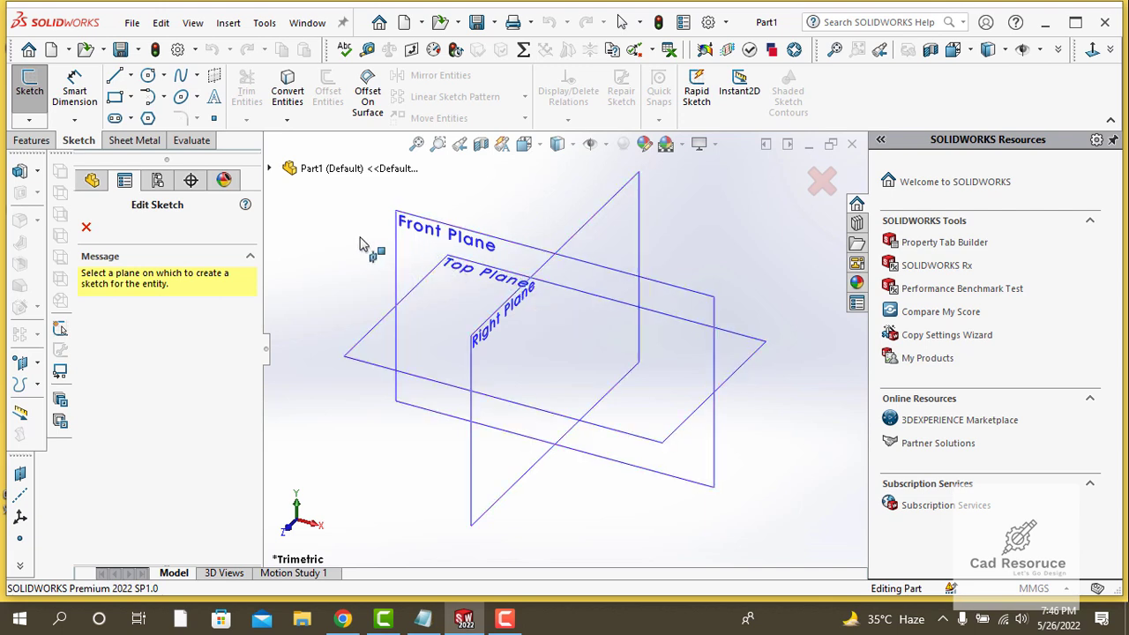
Place Sketch1 on the Top Plane, viewed straight down.
left_click(357, 366)
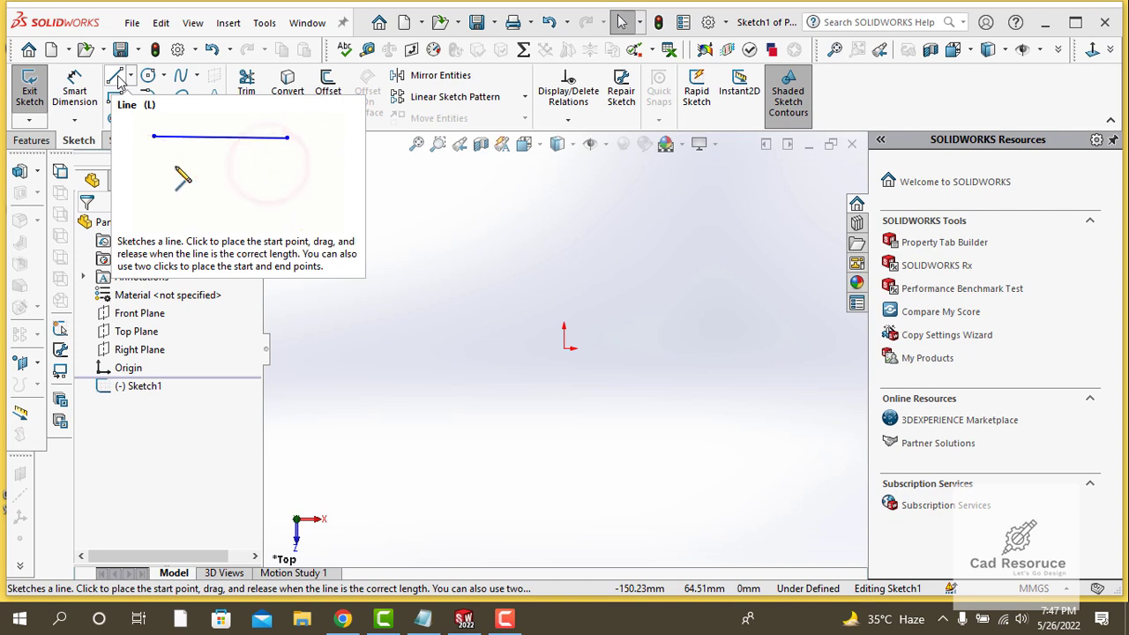
Draw a closed, arrow-like polygon of straight lines around the origin, ending at its start point.
left_click(119, 80)
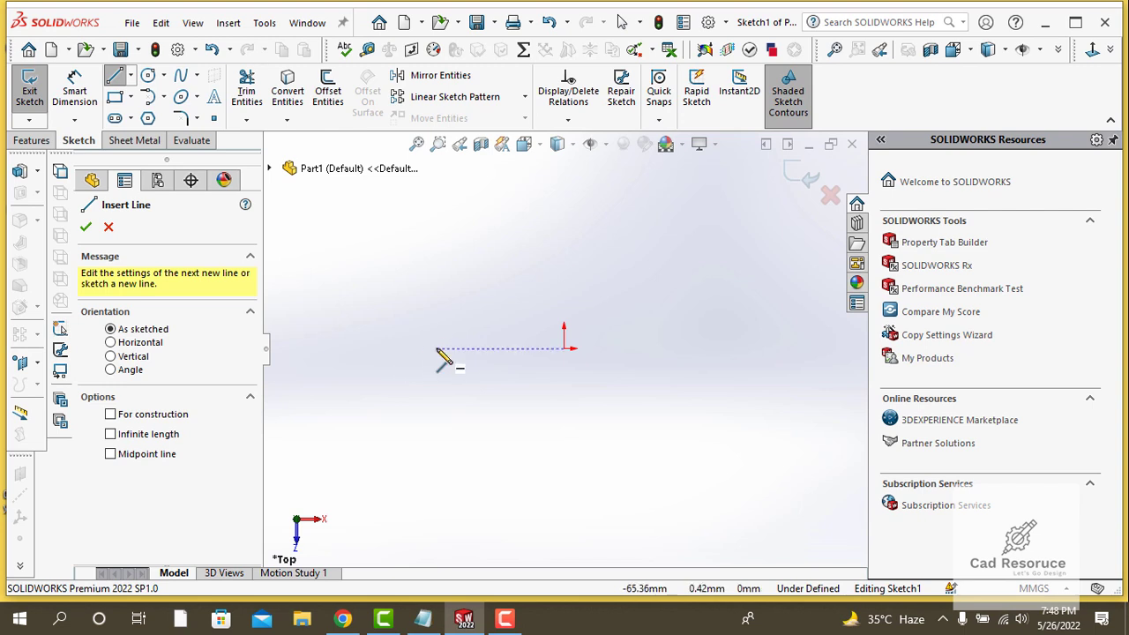
left_click(437, 348)
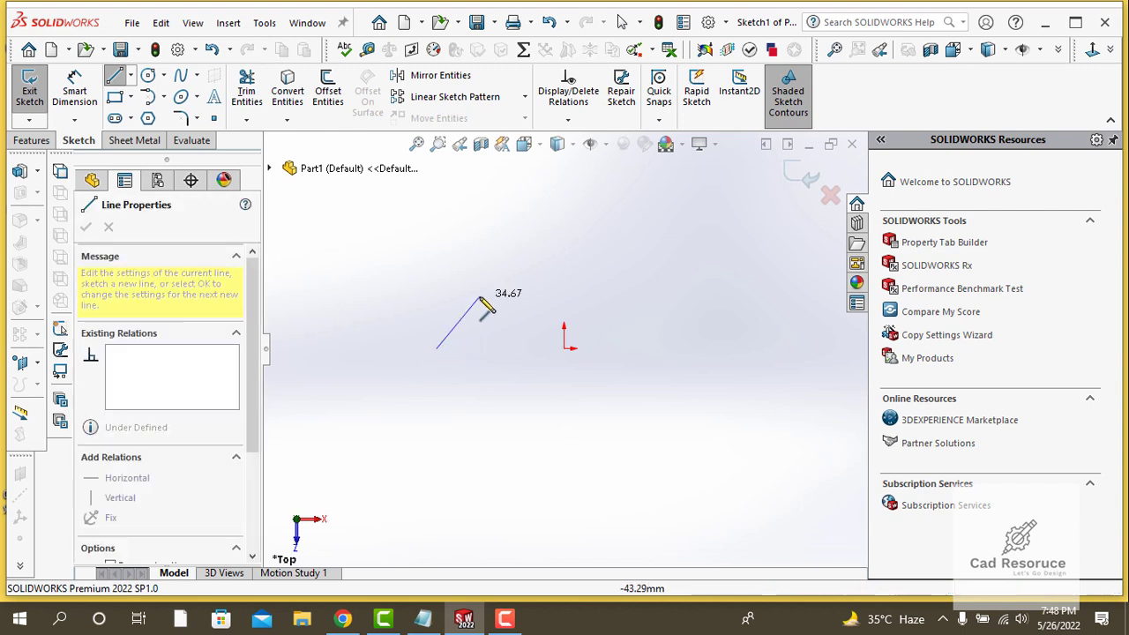
left_click(711, 281)
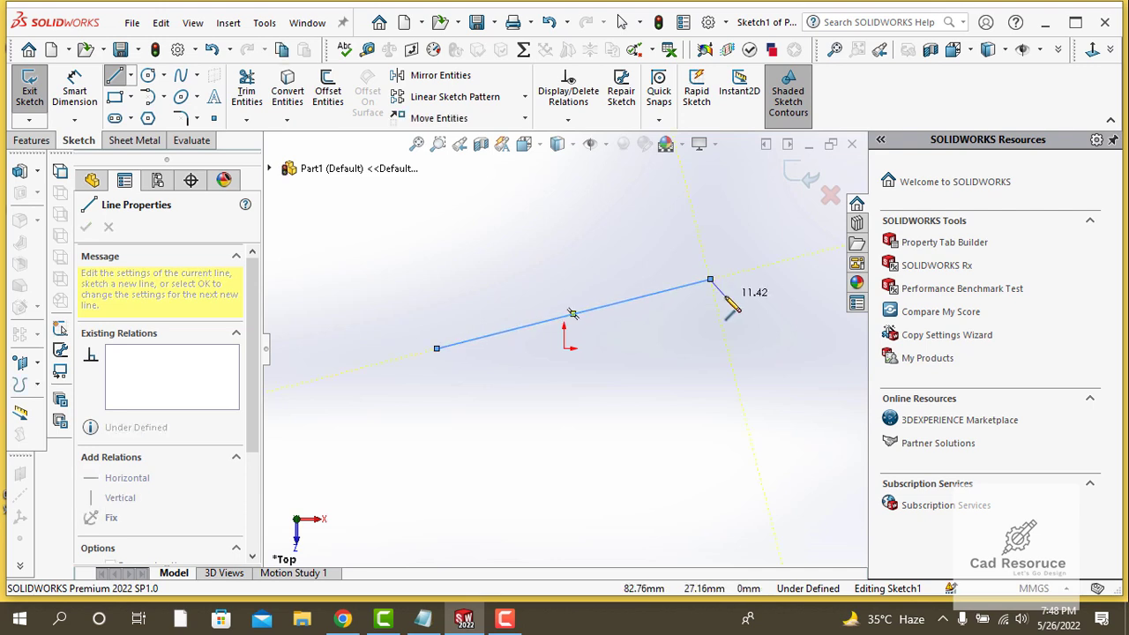
left_click(790, 383)
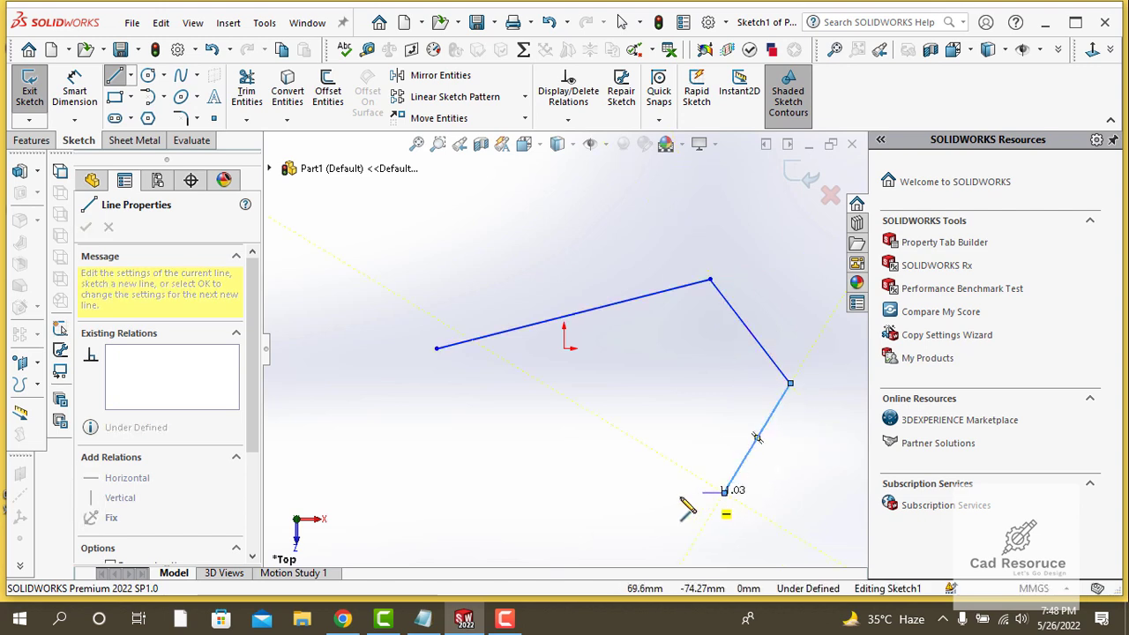
left_click(724, 493)
left_click(598, 514)
left_click(611, 417)
left_click(416, 479)
left_click(373, 408)
double_click(395, 308)
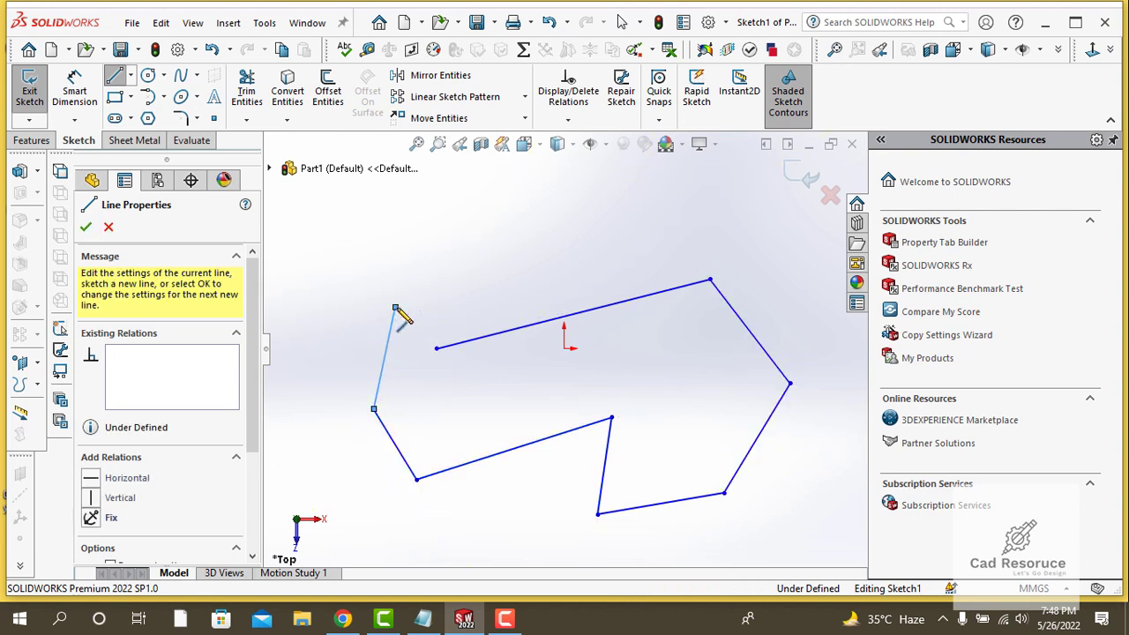
left_click(396, 308)
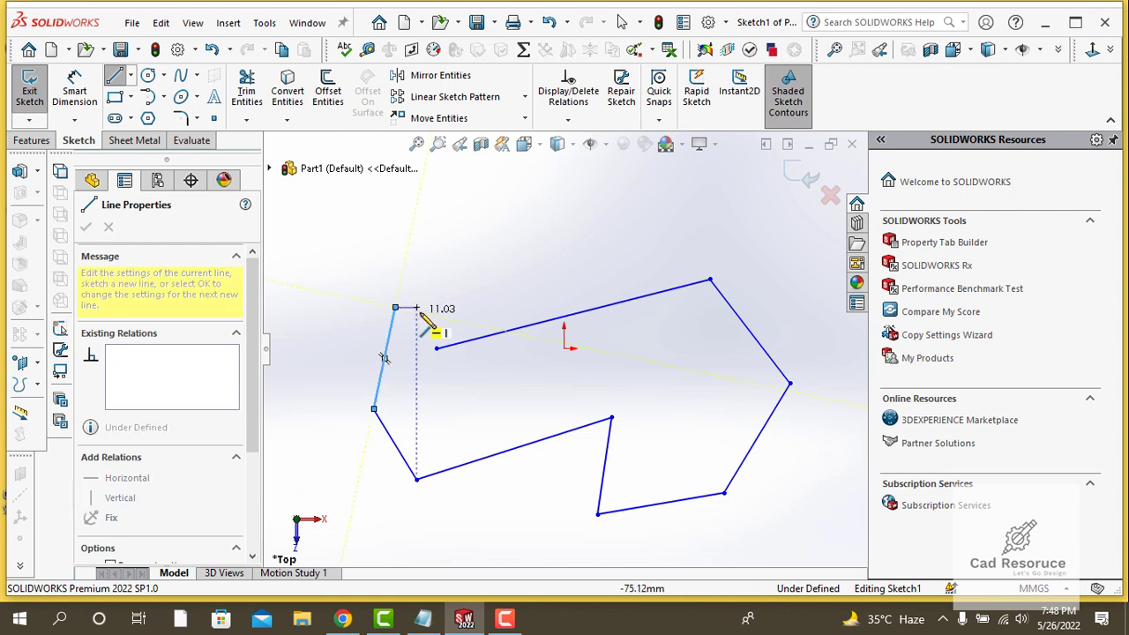
left_click(436, 348)
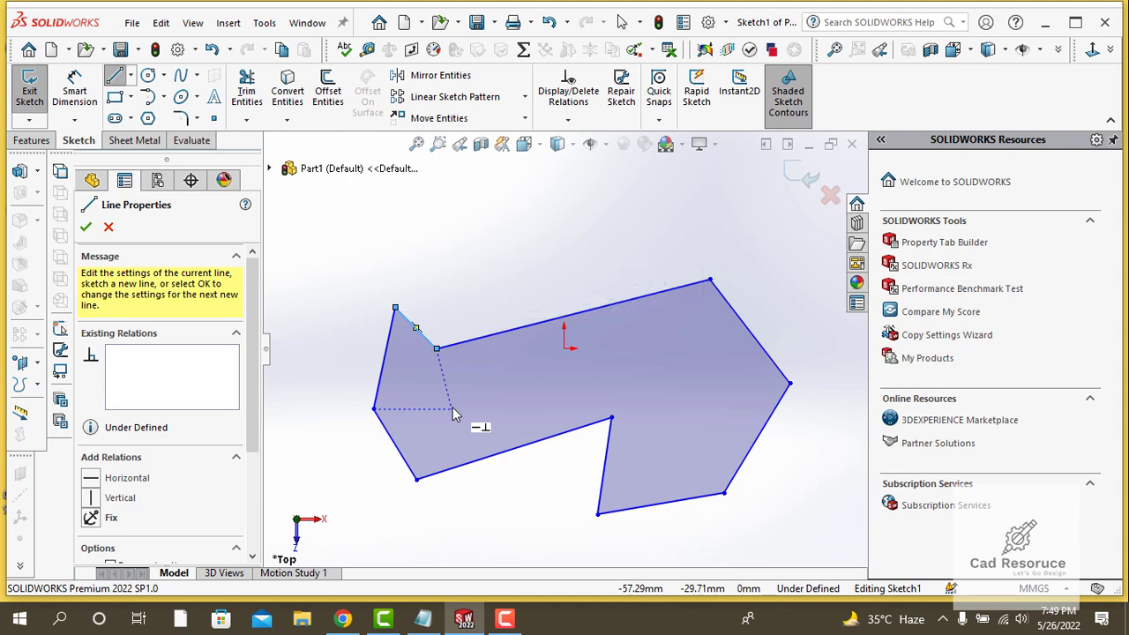
Drag the top-right, lower-left and notch corners to flatten the deep bottom notch.
key("Escape")
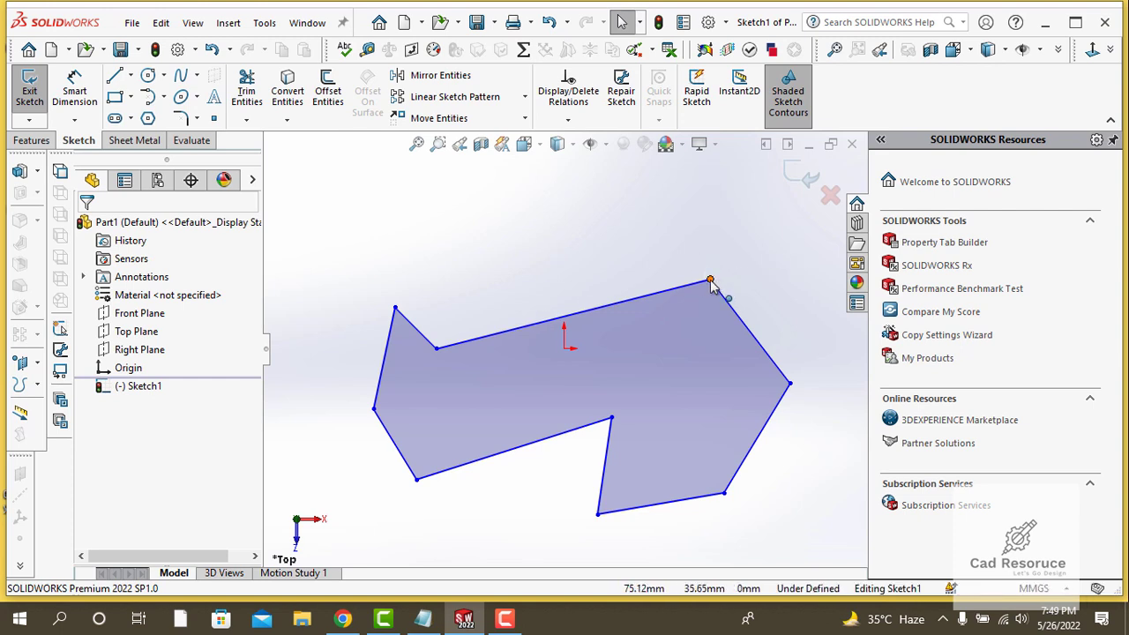
left_click(711, 281)
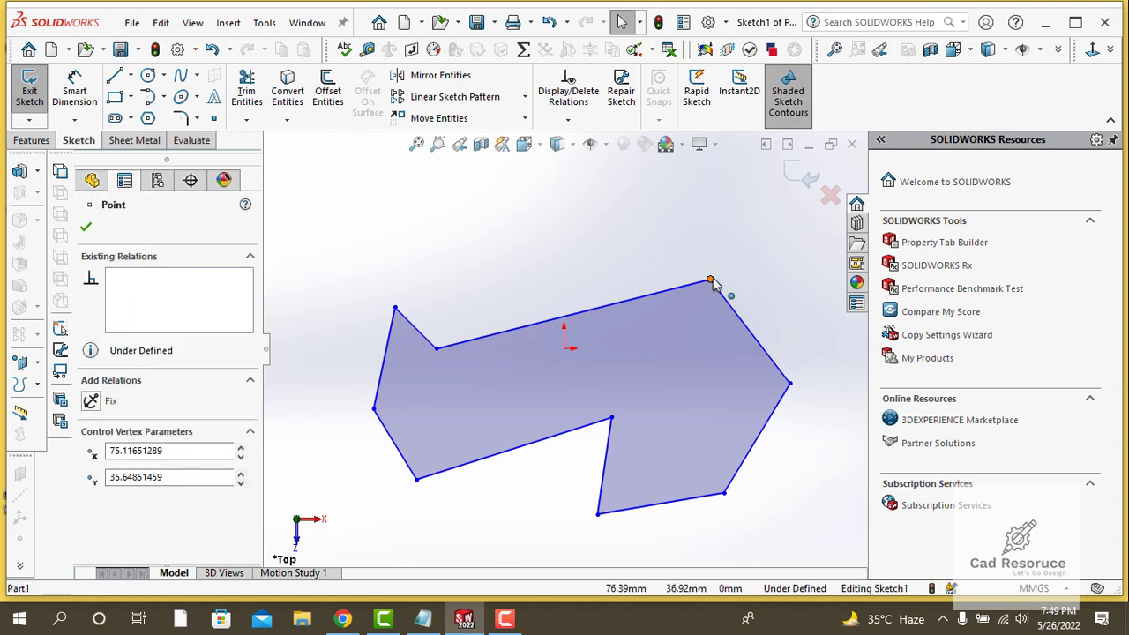
mouse_move(711, 281)
left_mouse_down()
mouse_move(701, 273)
mouse_move(712, 294)
mouse_move(630, 361)
mouse_move(605, 311)
mouse_move(725, 212)
mouse_move(749, 267)
mouse_move(637, 304)
mouse_move(622, 351)
mouse_move(649, 320)
mouse_move(684, 320)
mouse_move(667, 372)
mouse_move(699, 282)
left_mouse_up()
left_click_drag(419, 481, 433, 444)
left_click(629, 450)
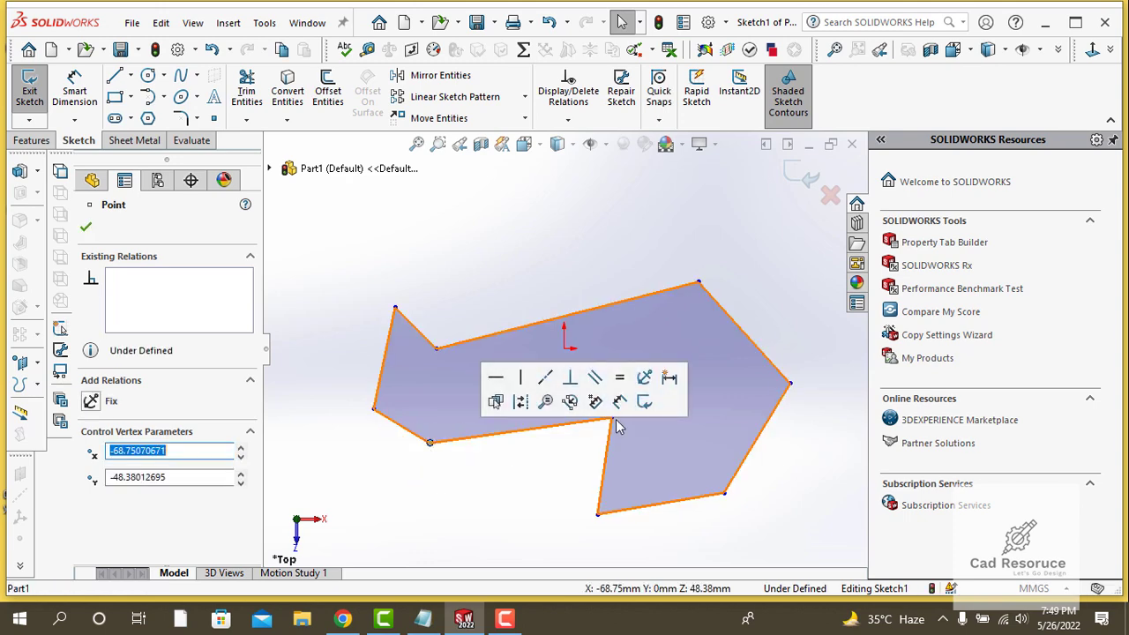
left_click_drag(611, 419, 536, 466)
left_click(472, 210)
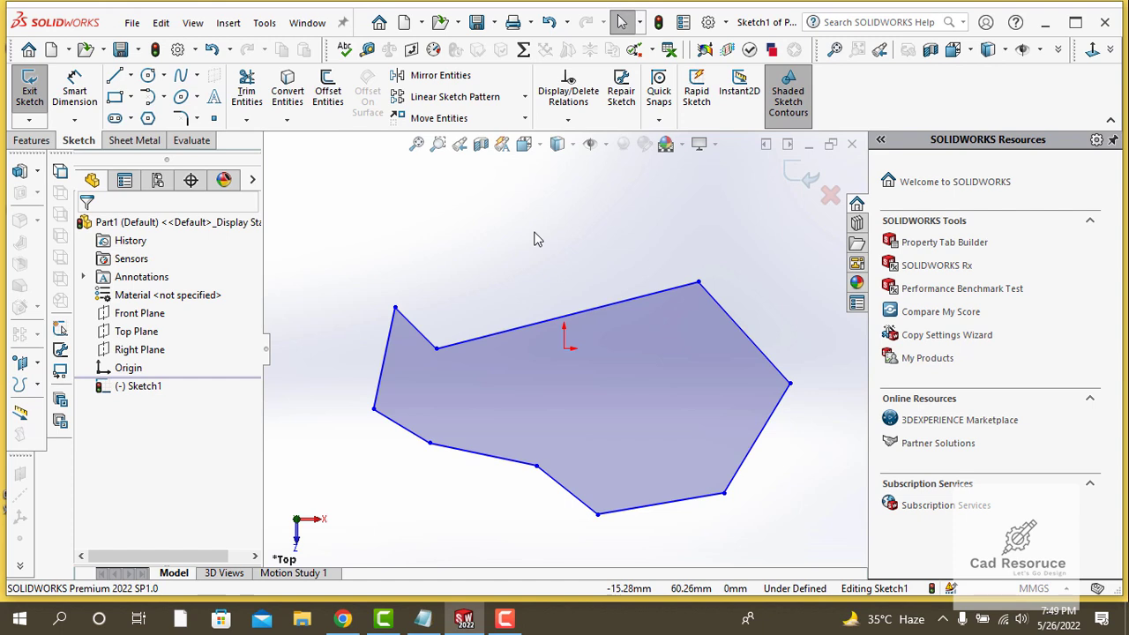
Dimension the polygon's top edge with a 140 mm horizontal width.
left_click(85, 92)
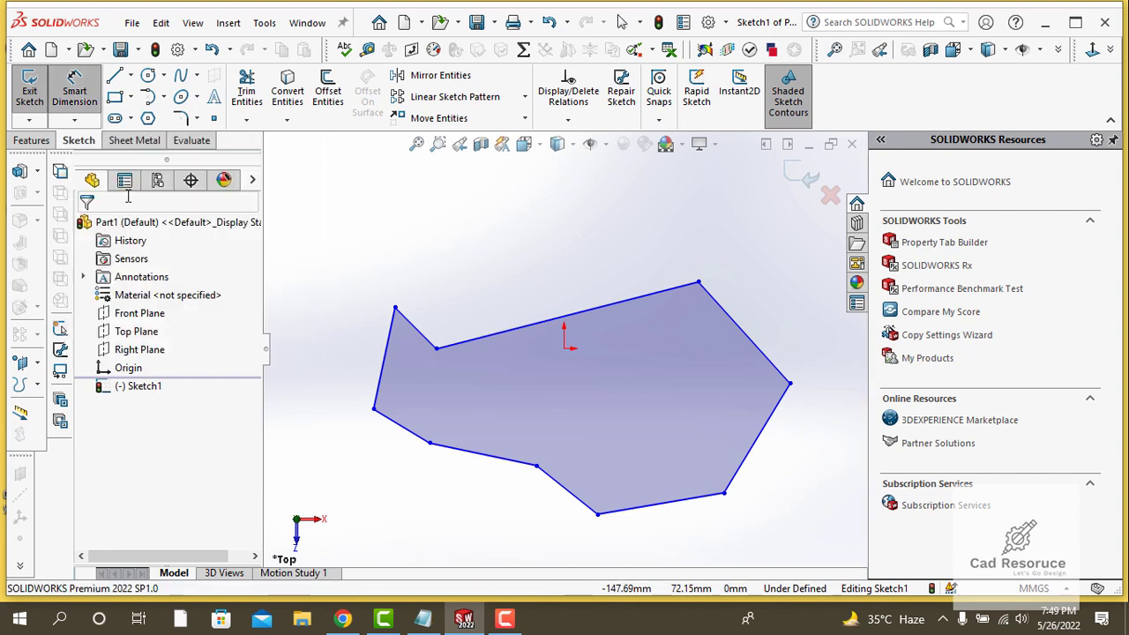
left_click(571, 315)
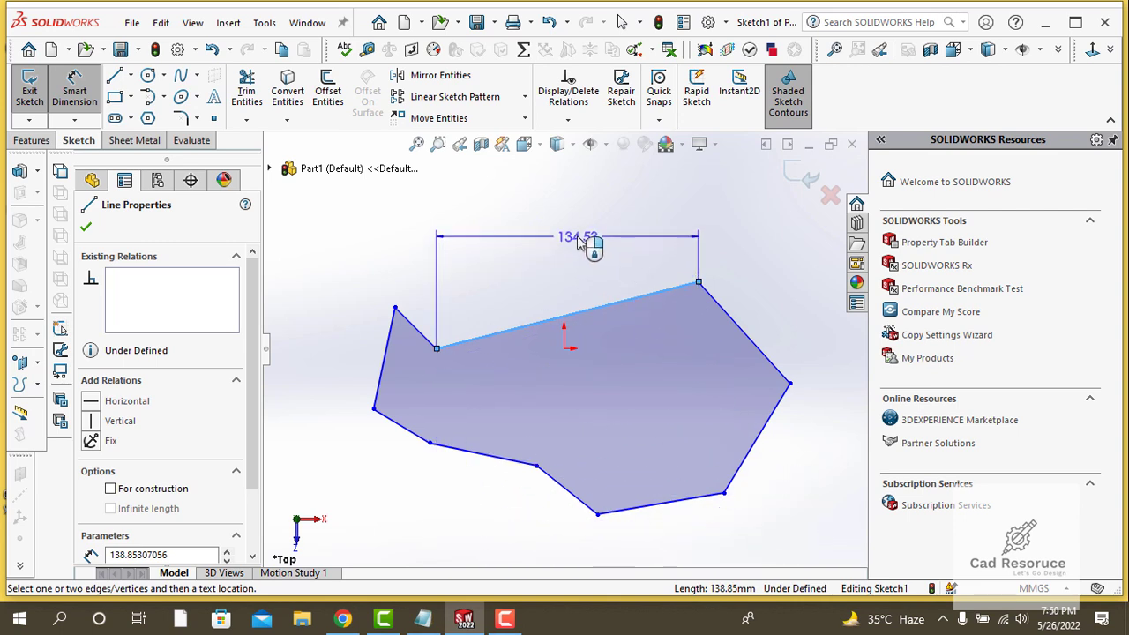
left_click(569, 232)
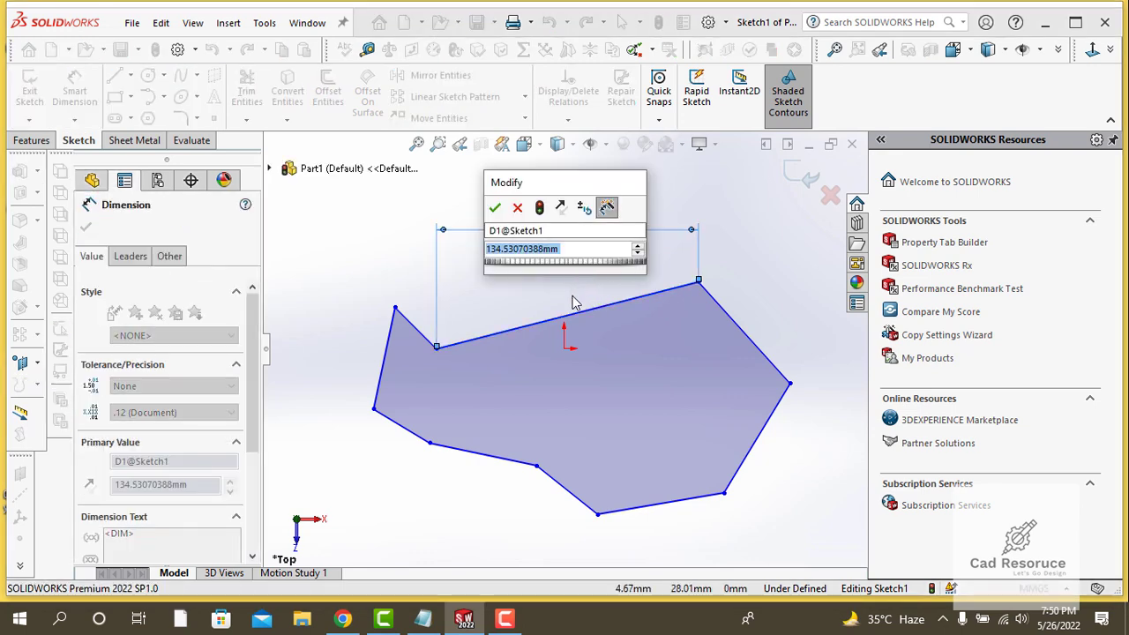
left_click_drag(561, 189, 670, 268)
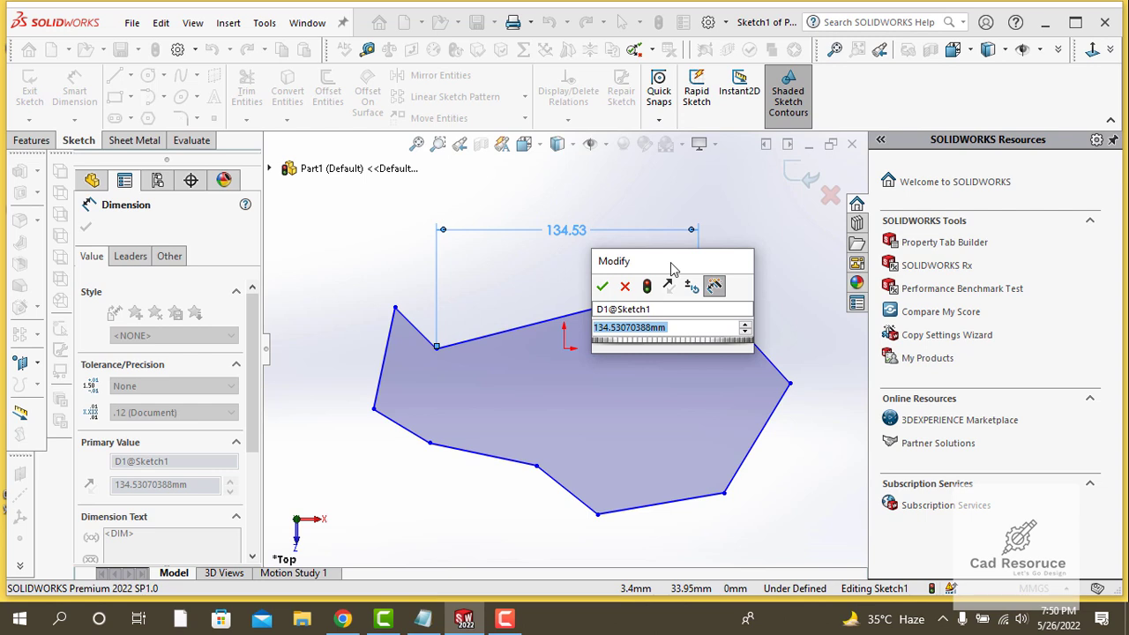
type("140")
key("Return")
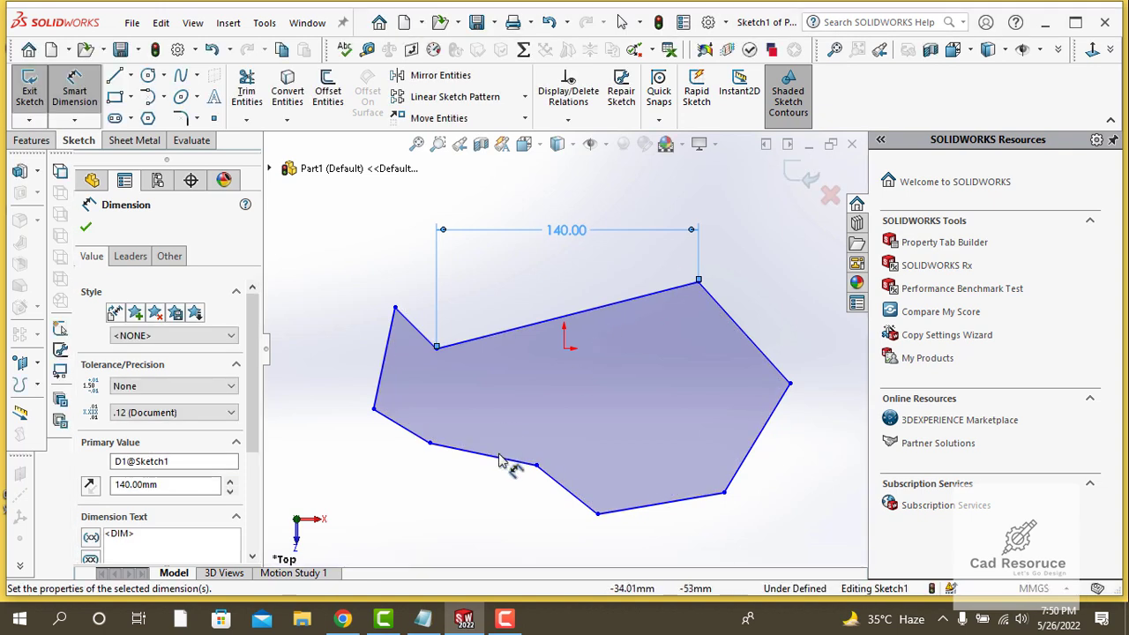
Add a 54.32 mm vertical dimension between the top-left and lower-left corners.
left_click(397, 310)
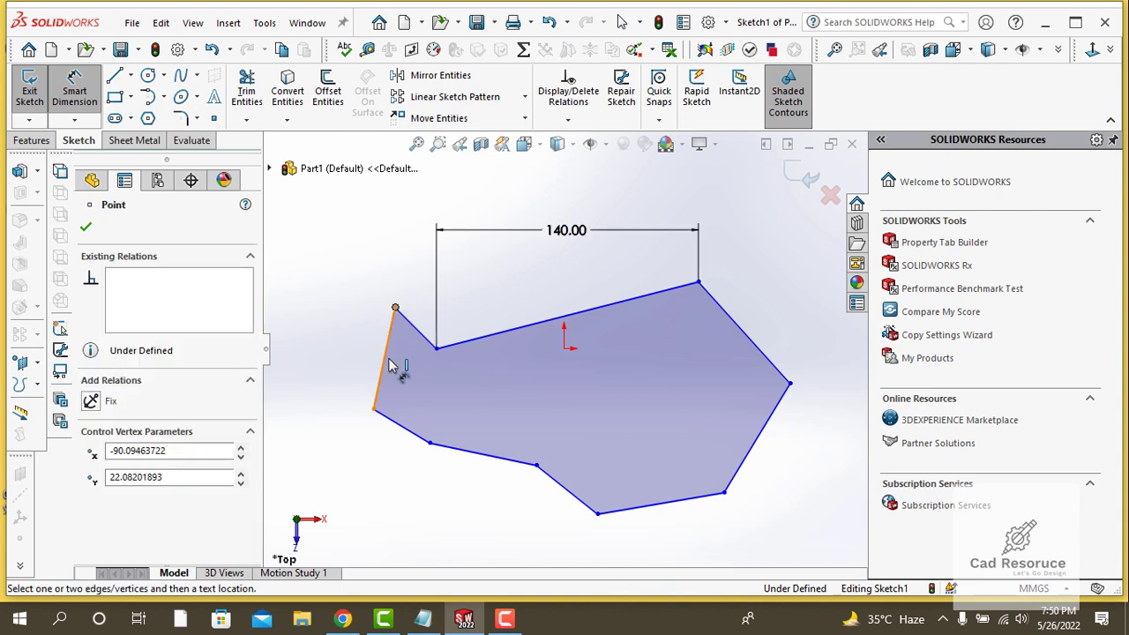
left_click(374, 410)
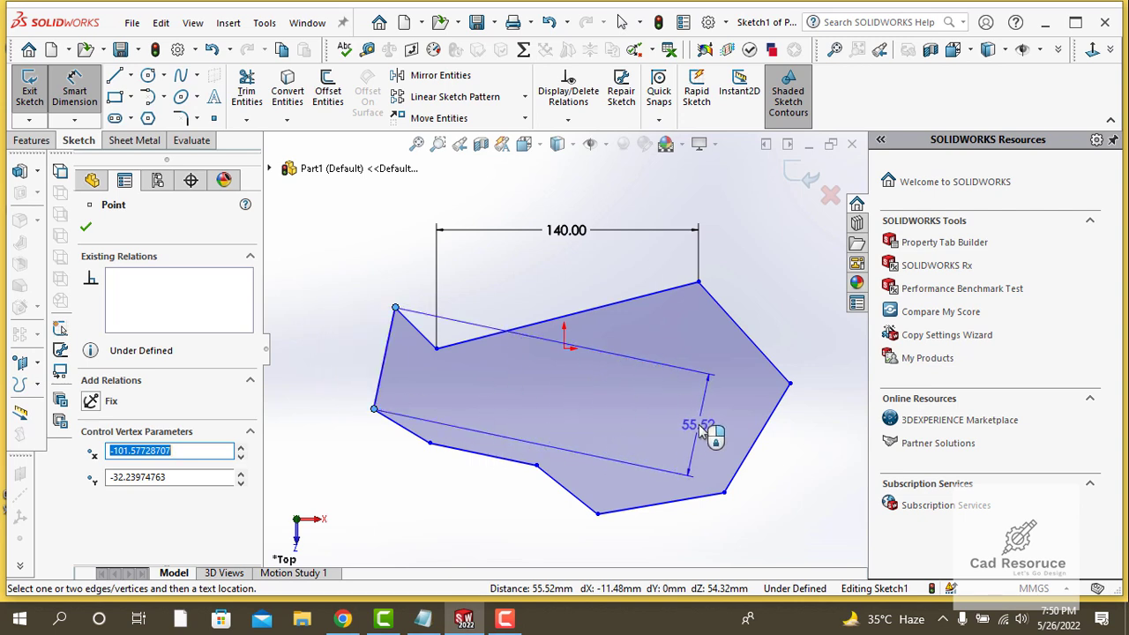
left_click(377, 381)
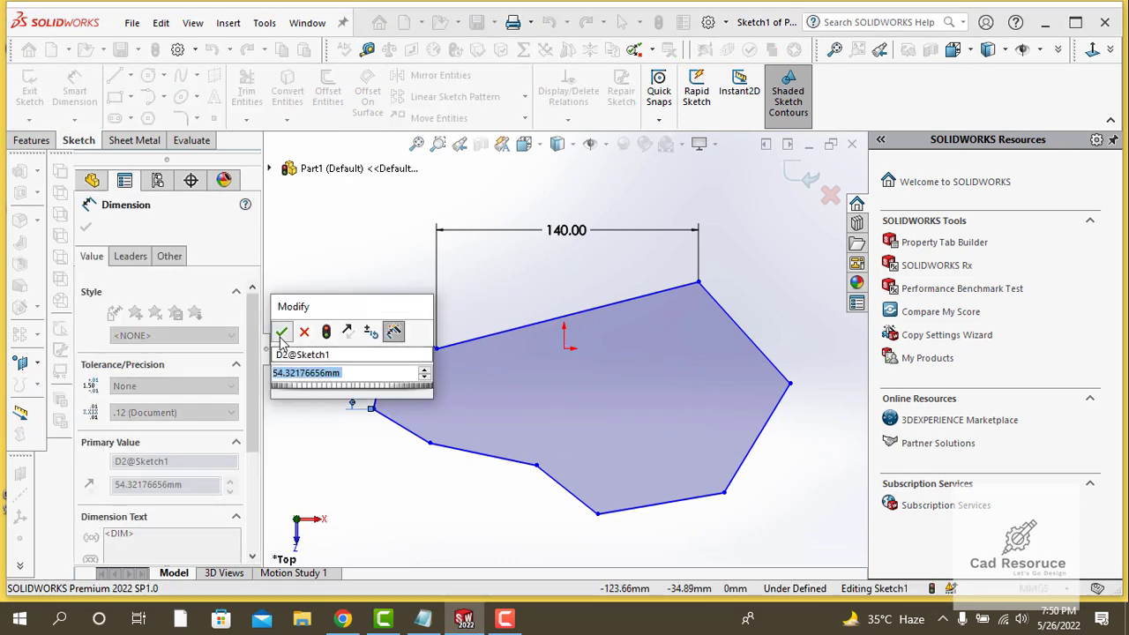
left_click(282, 333)
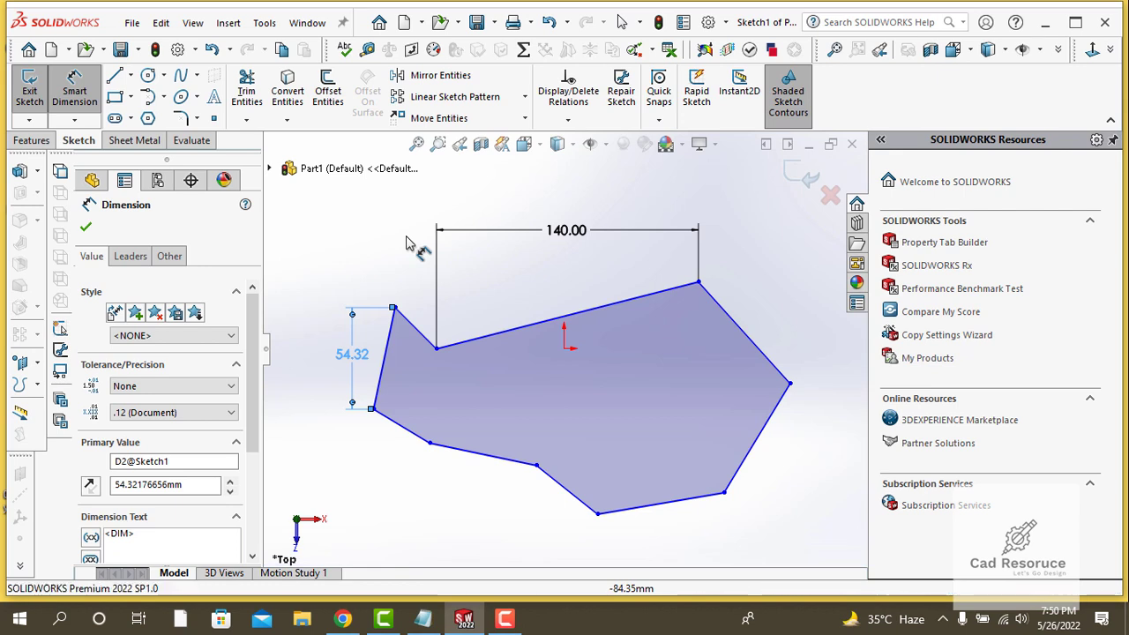
key("Escape")
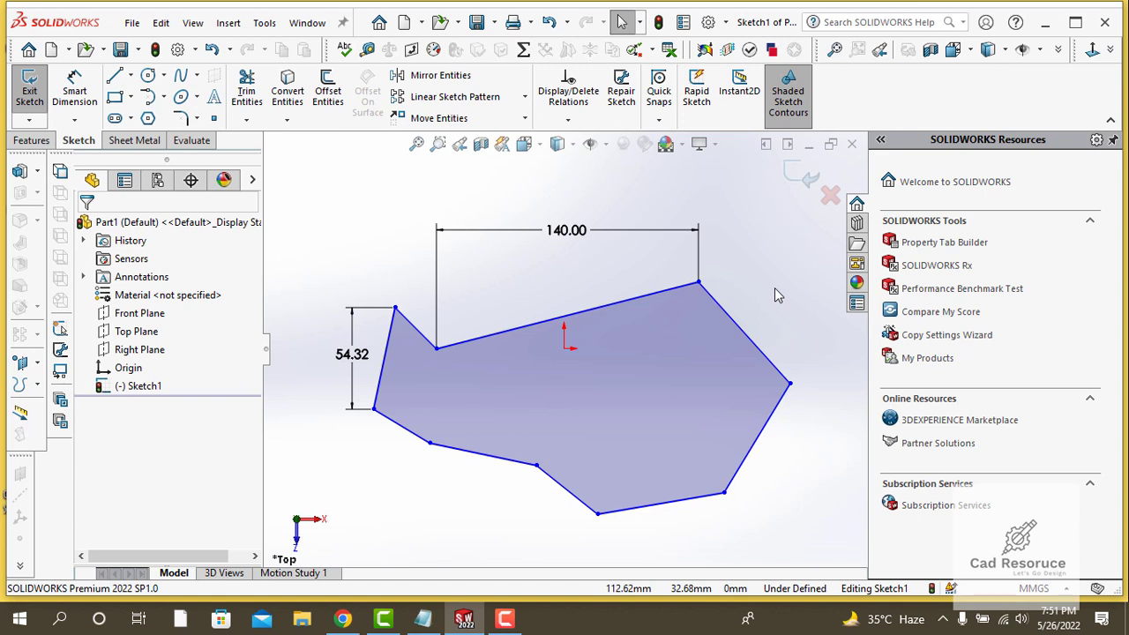
Extrude Sketch1 as a Blind boss 70 mm deep and orbit to view the block.
left_click(32, 140)
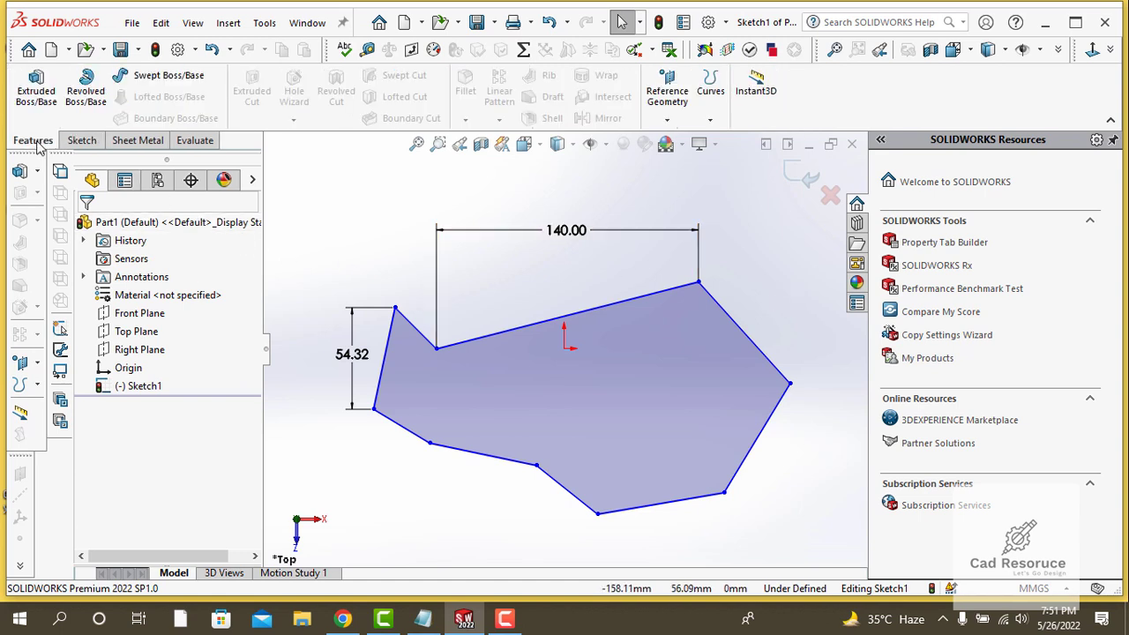
left_click(36, 95)
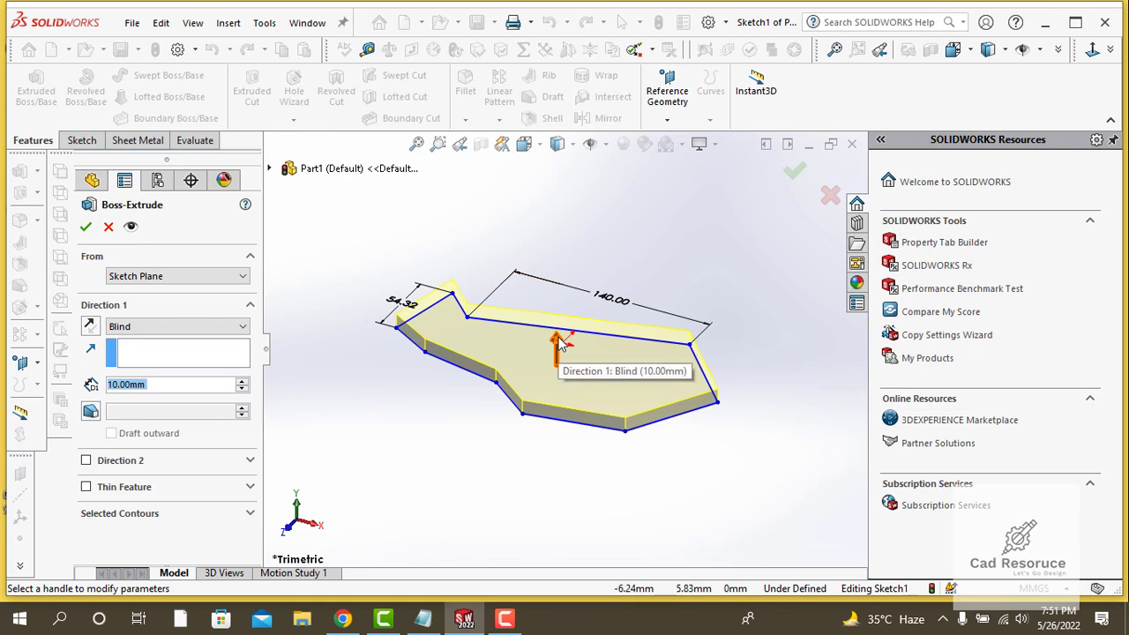
mouse_move(557, 344)
left_mouse_down()
mouse_move(578, 291)
mouse_move(583, 181)
mouse_move(603, 328)
mouse_move(603, 291)
mouse_move(586, 277)
left_mouse_up()
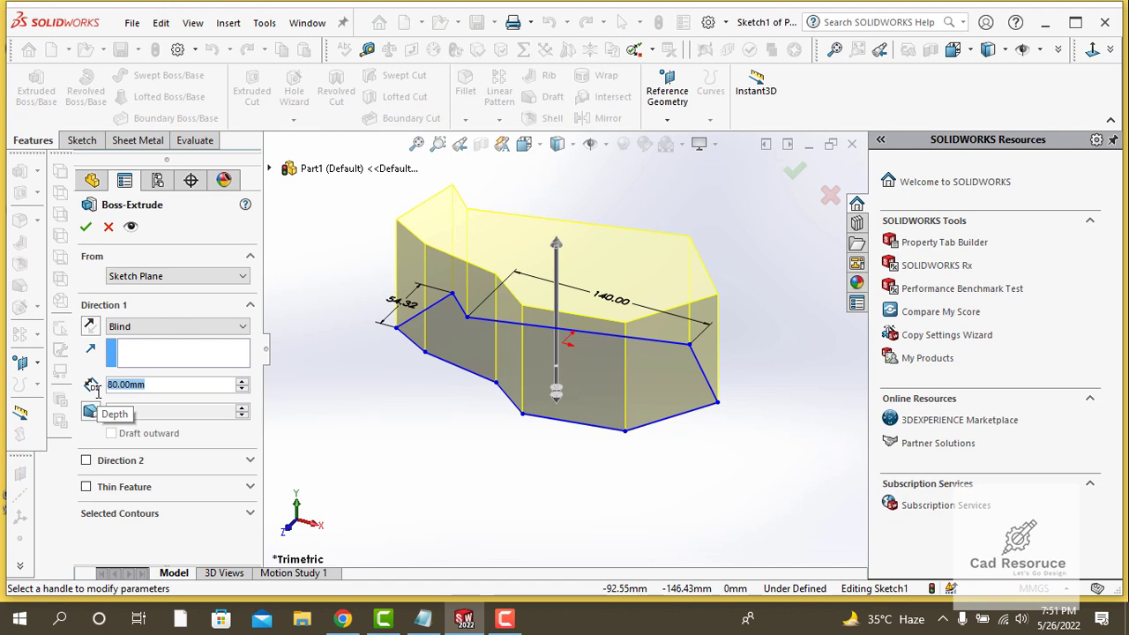
type("70")
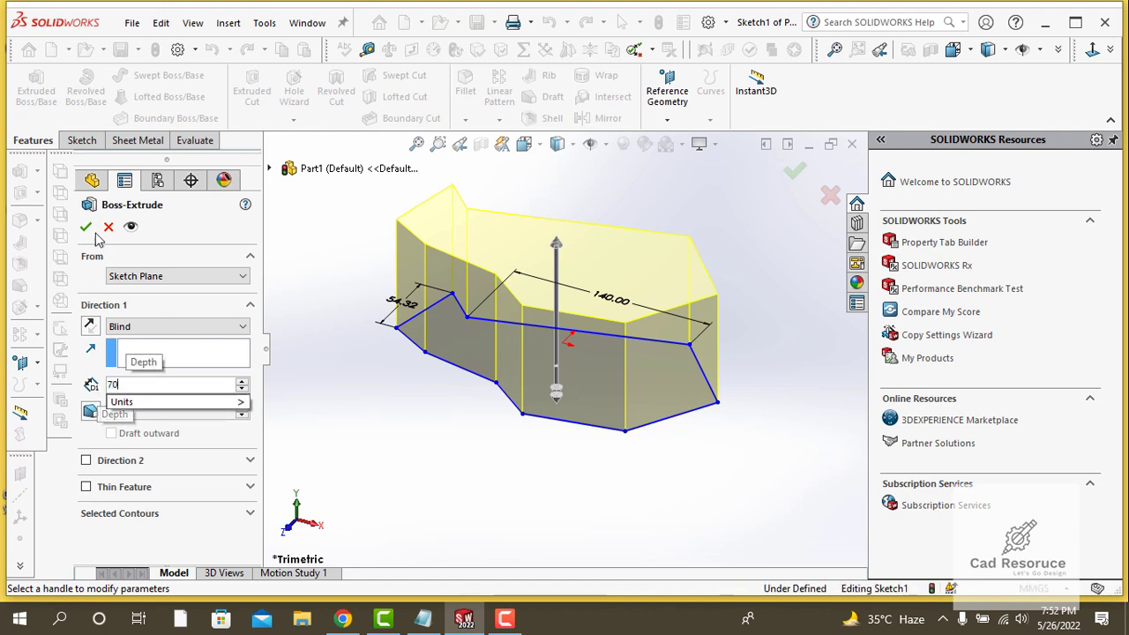
key("Return")
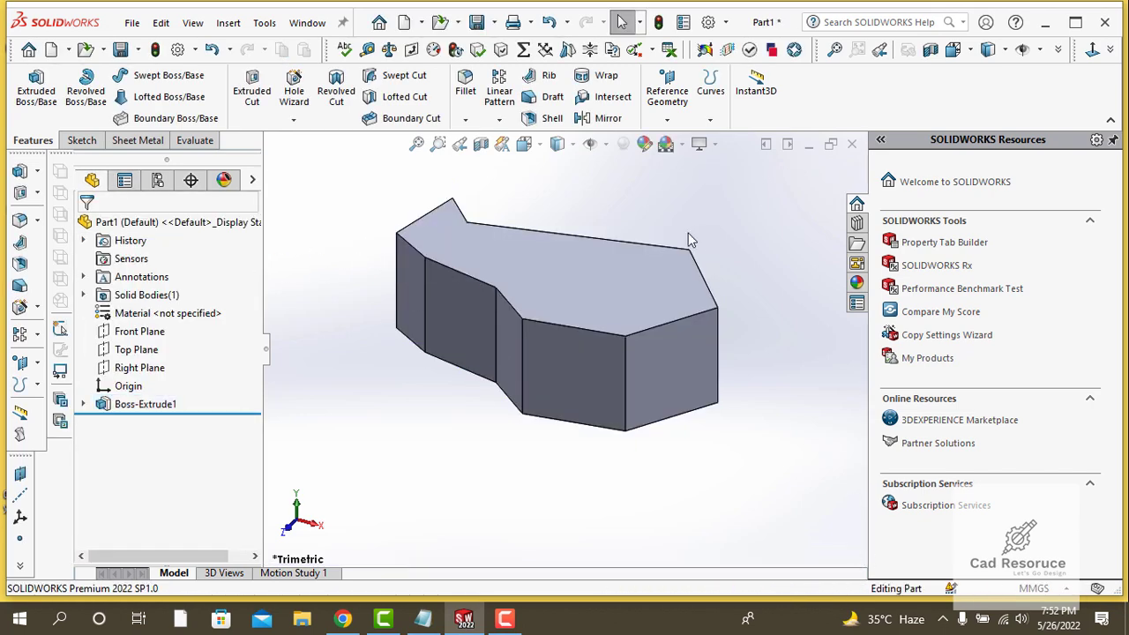
middle_click_drag(653, 202, 665, 342)
Start a new sketch on the block's top face.
key("Escape")
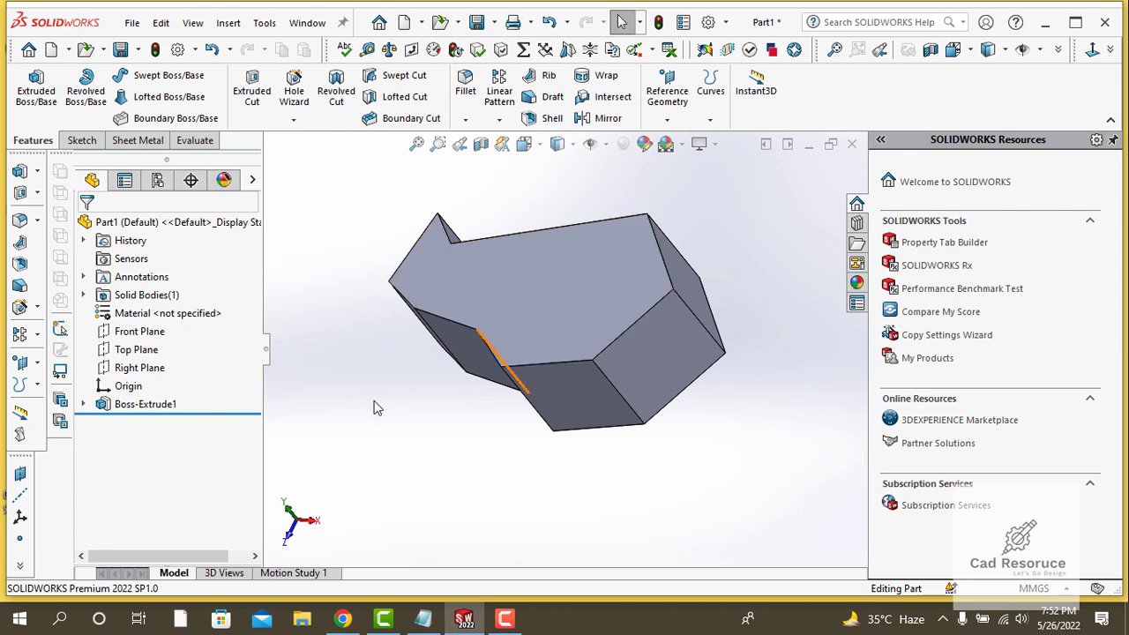
left_click(561, 287)
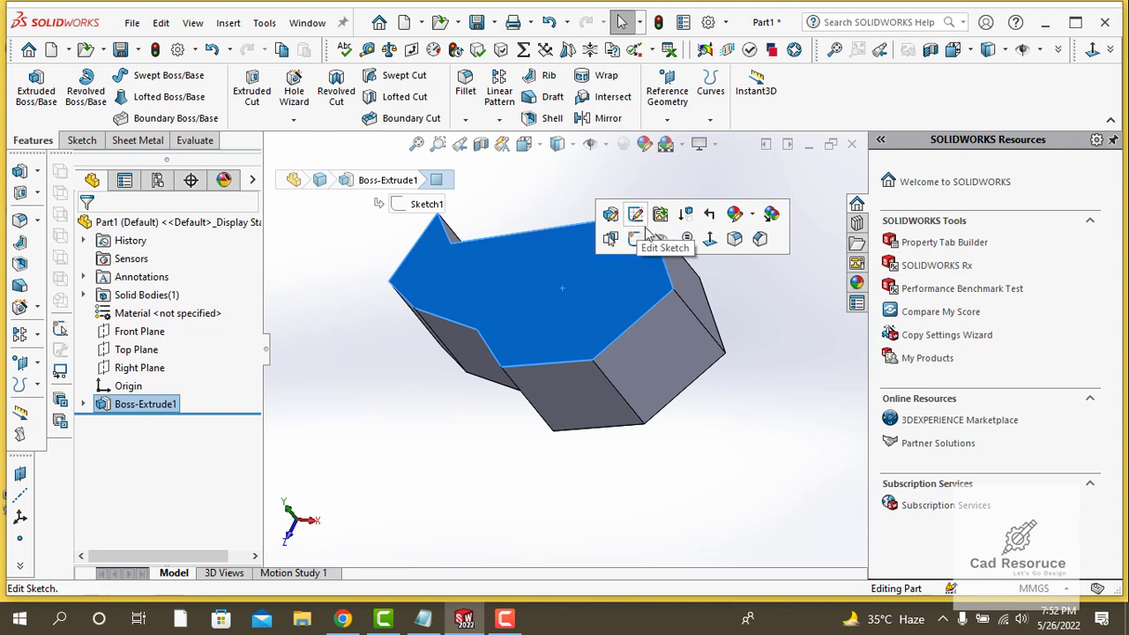
left_click(643, 244)
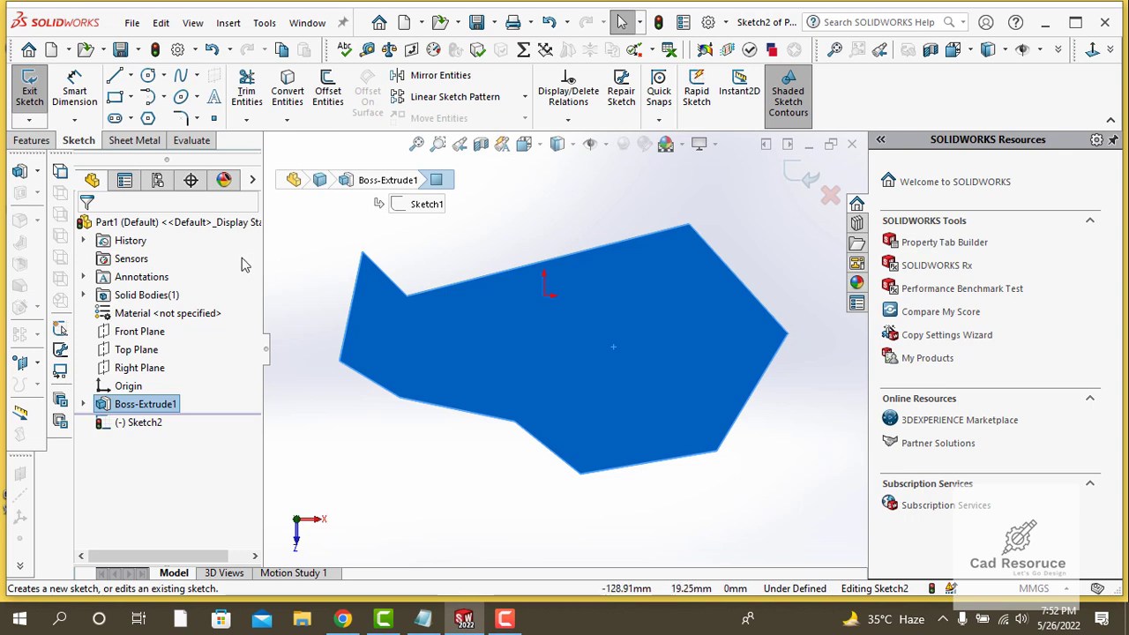
Draw three circles in a row across the face: right, middle and left.
left_click(148, 75)
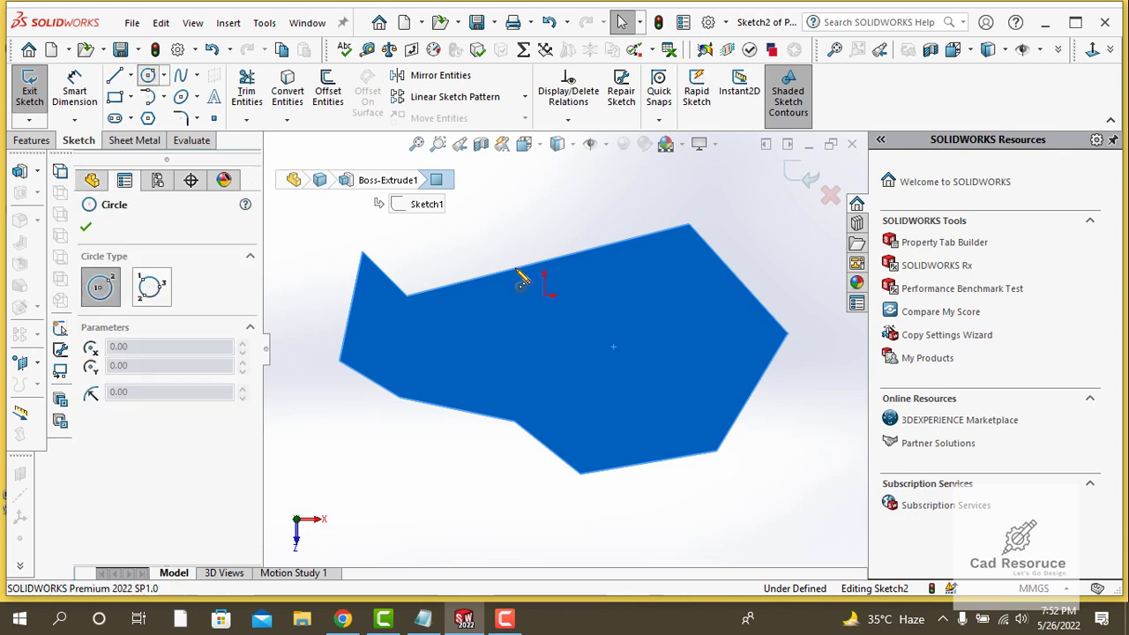
left_click(675, 332)
left_click(700, 362)
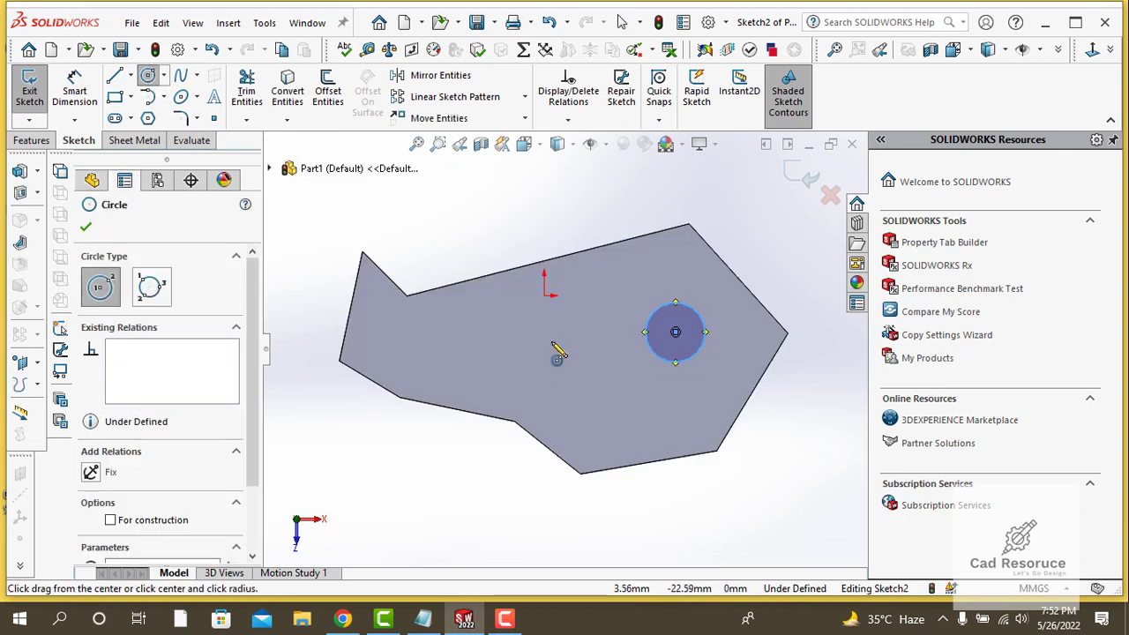
left_click(551, 342)
left_click(580, 369)
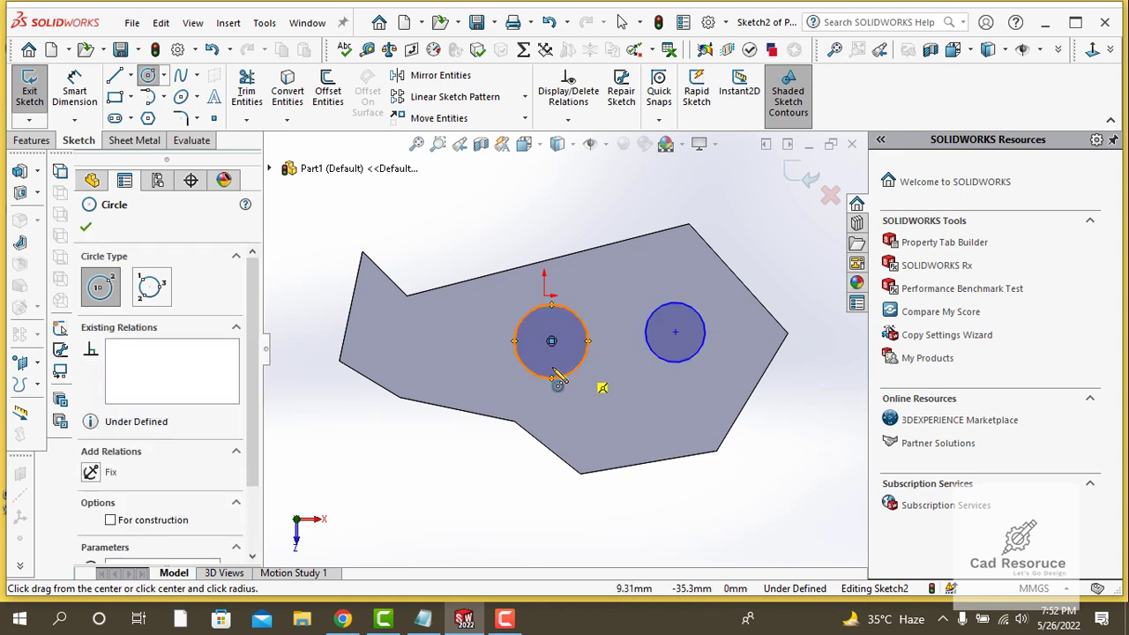
left_click(411, 342)
left_click(443, 358)
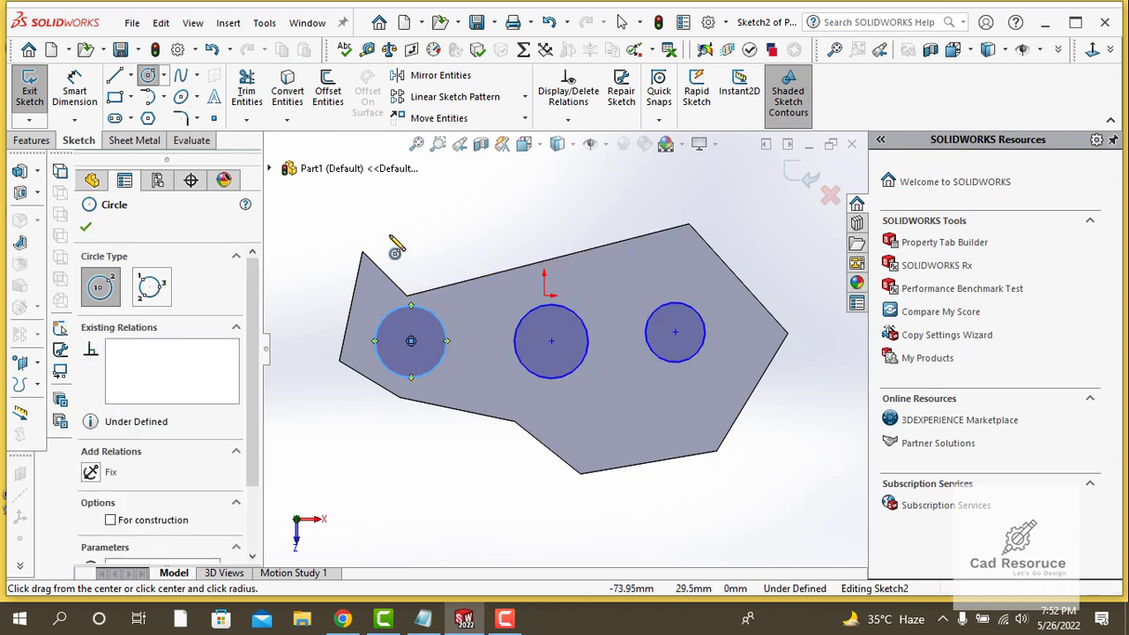
left_click(85, 229)
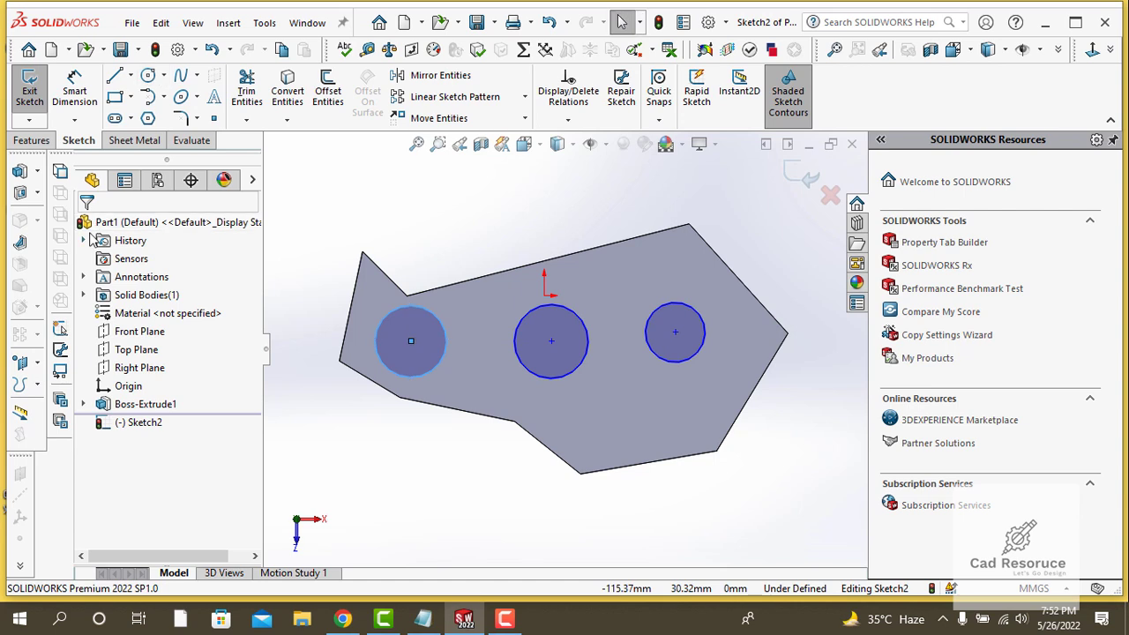
Extrude the three circles upward as Blind bosses 50 mm tall.
left_click(32, 140)
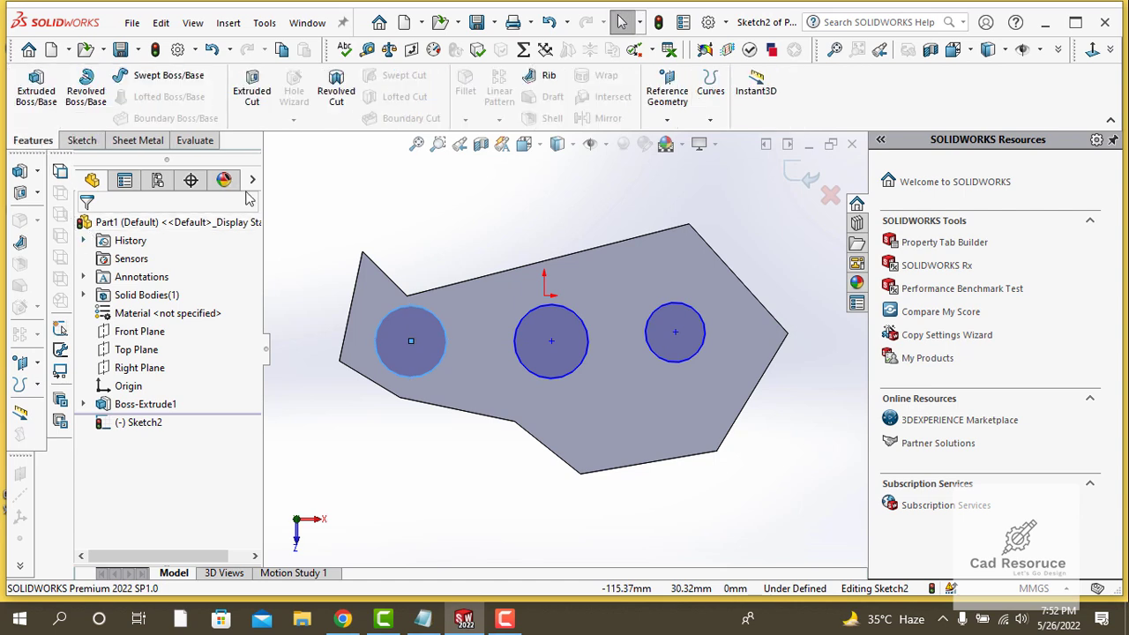
mouse_move(421, 242)
middle_mouse_down()
mouse_move(398, 223)
mouse_move(429, 176)
middle_mouse_up()
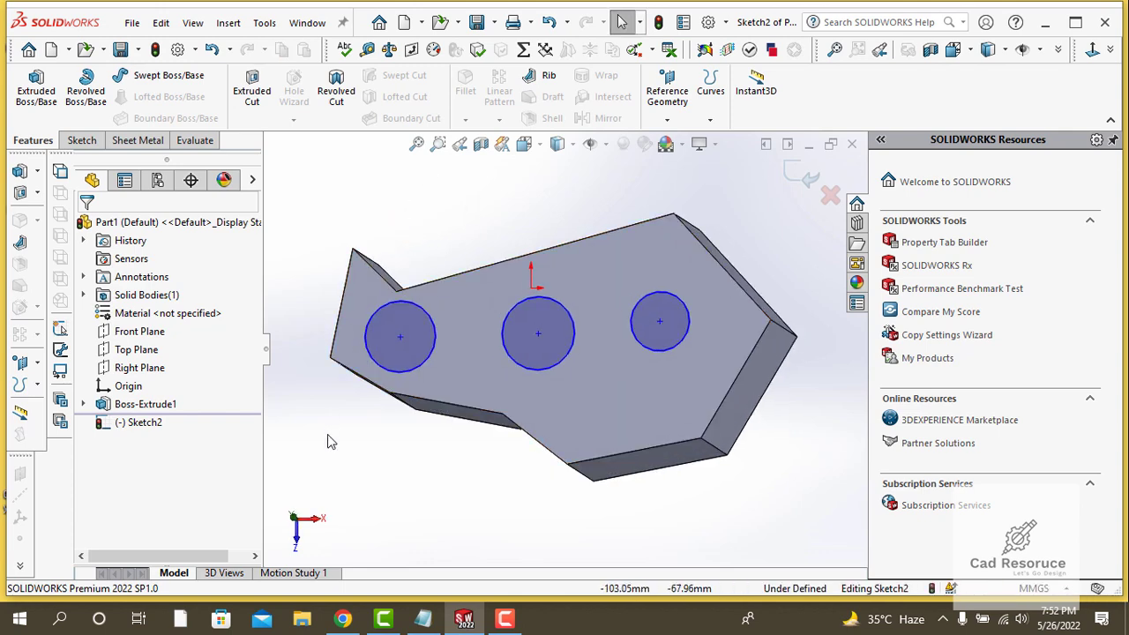
middle_click_drag(397, 430, 388, 432)
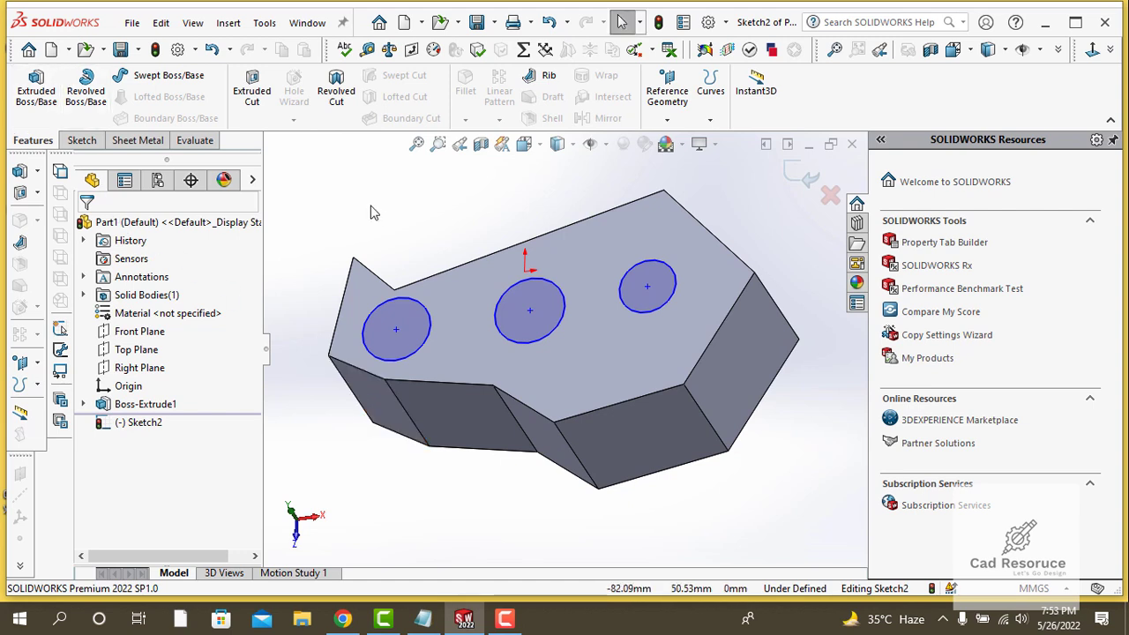
left_click(41, 104)
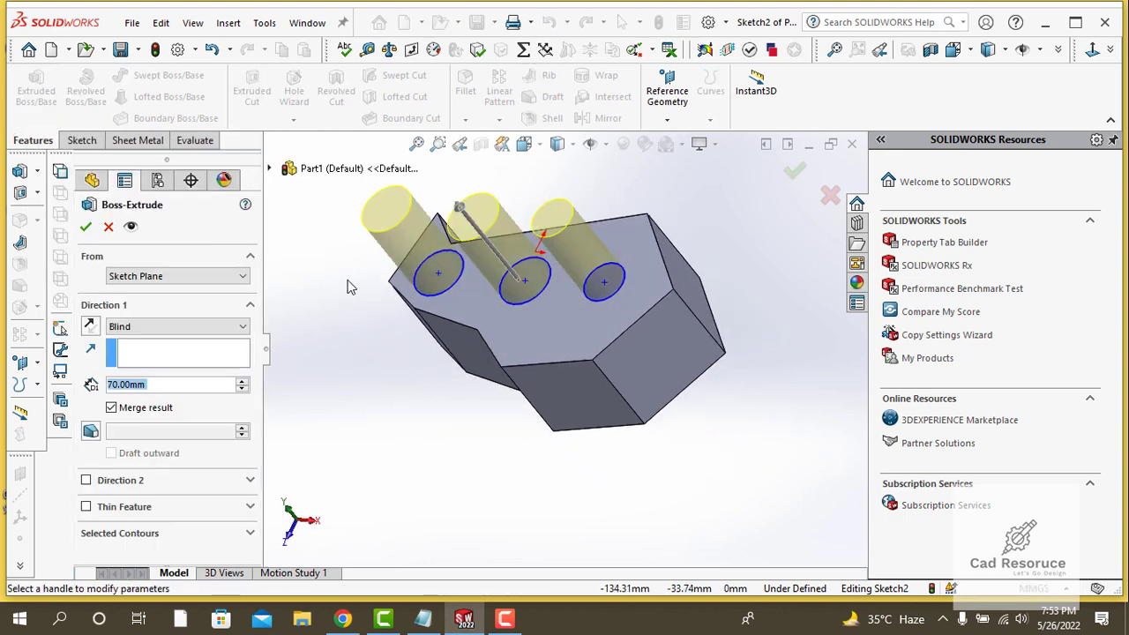
left_click(460, 210)
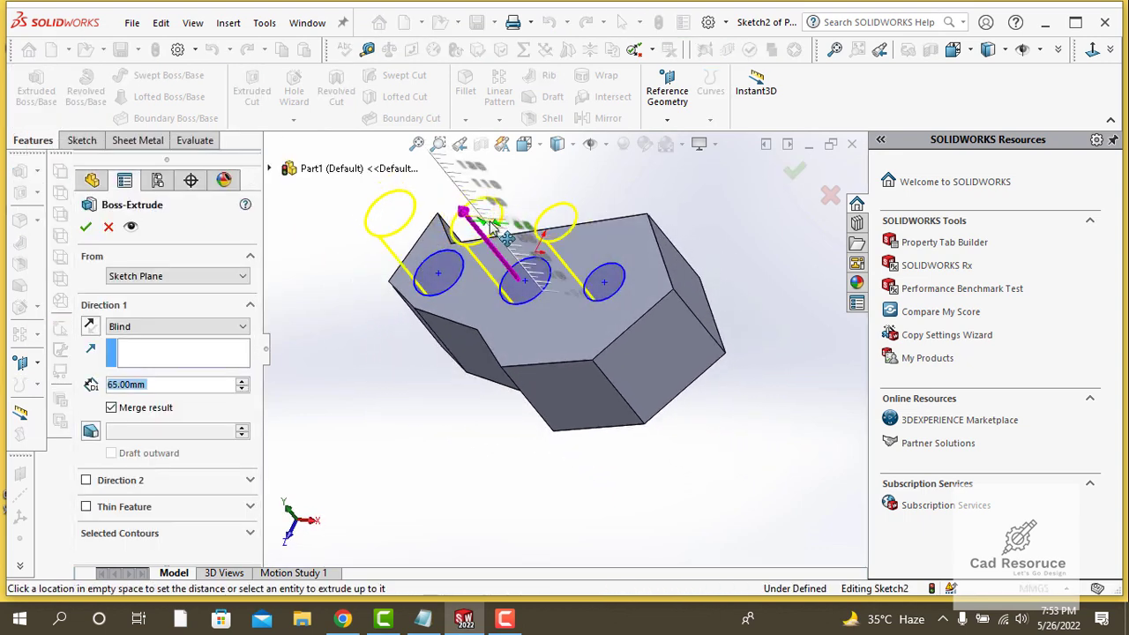
left_click(428, 215)
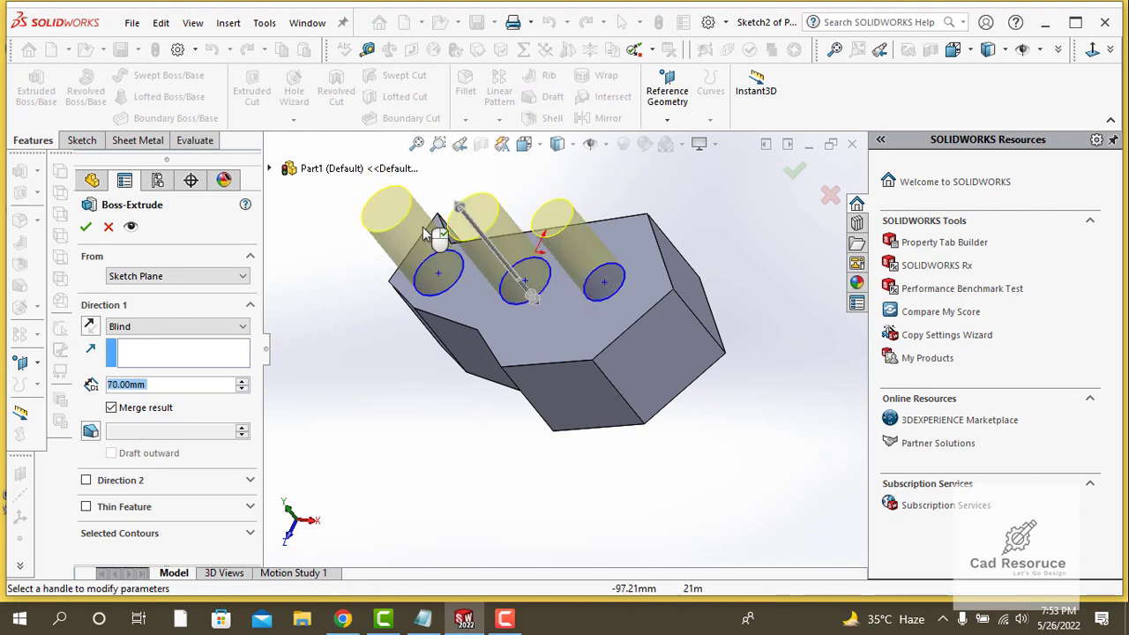
left_click_drag(175, 389, 99, 381)
type("50")
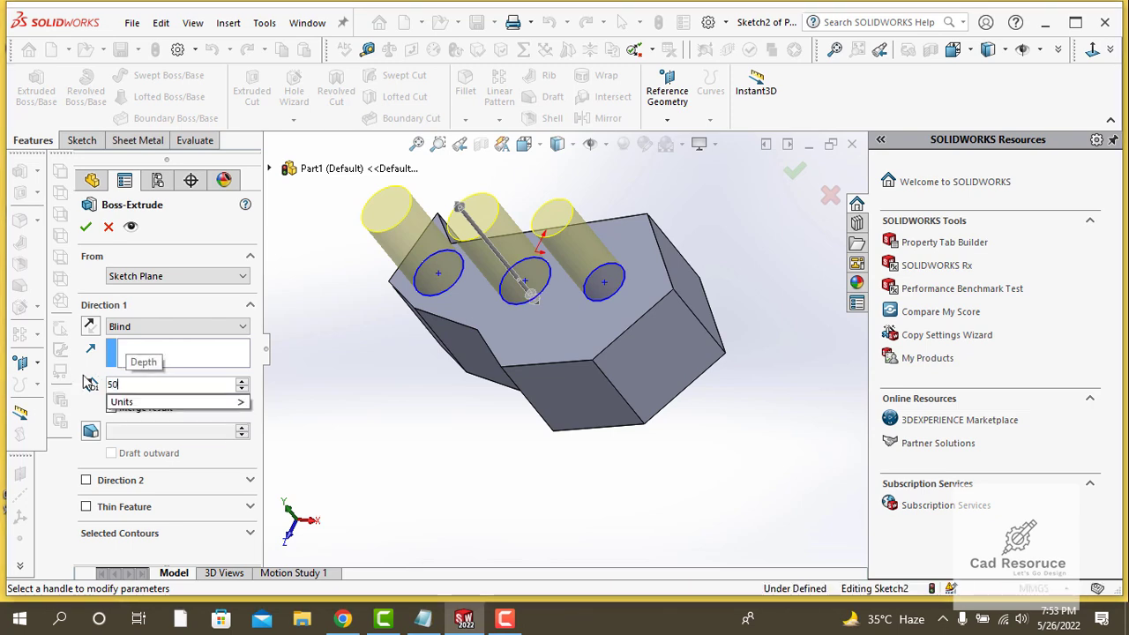
key("Return")
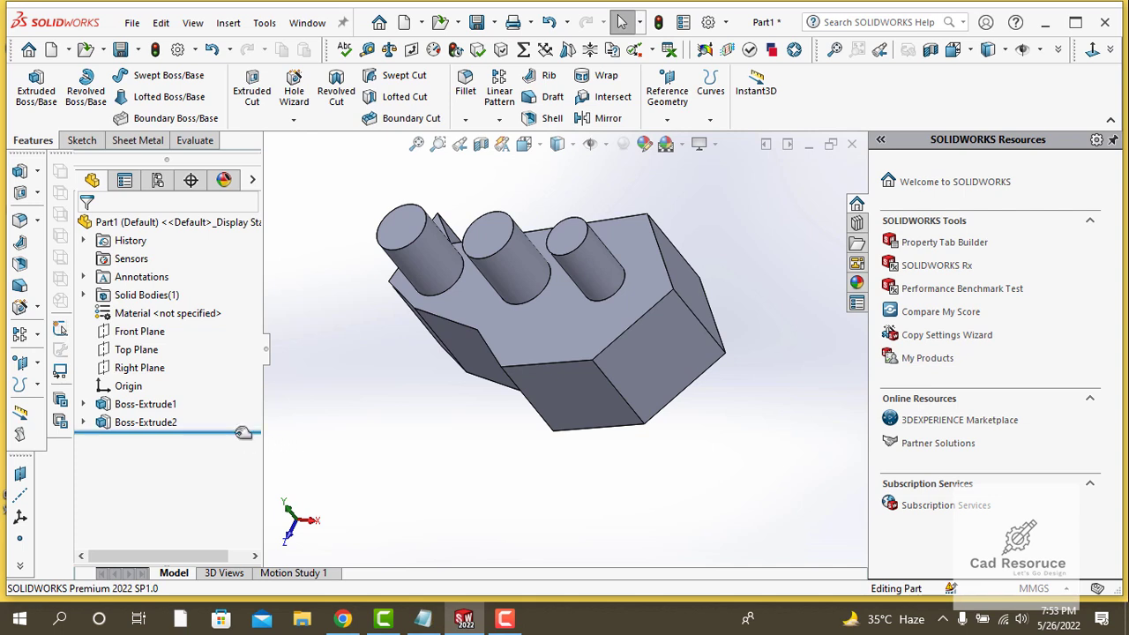
Roll the feature history back before the extrusions and restore it, then select Sketch1 under Boss-Extrude1.
left_click(243, 432)
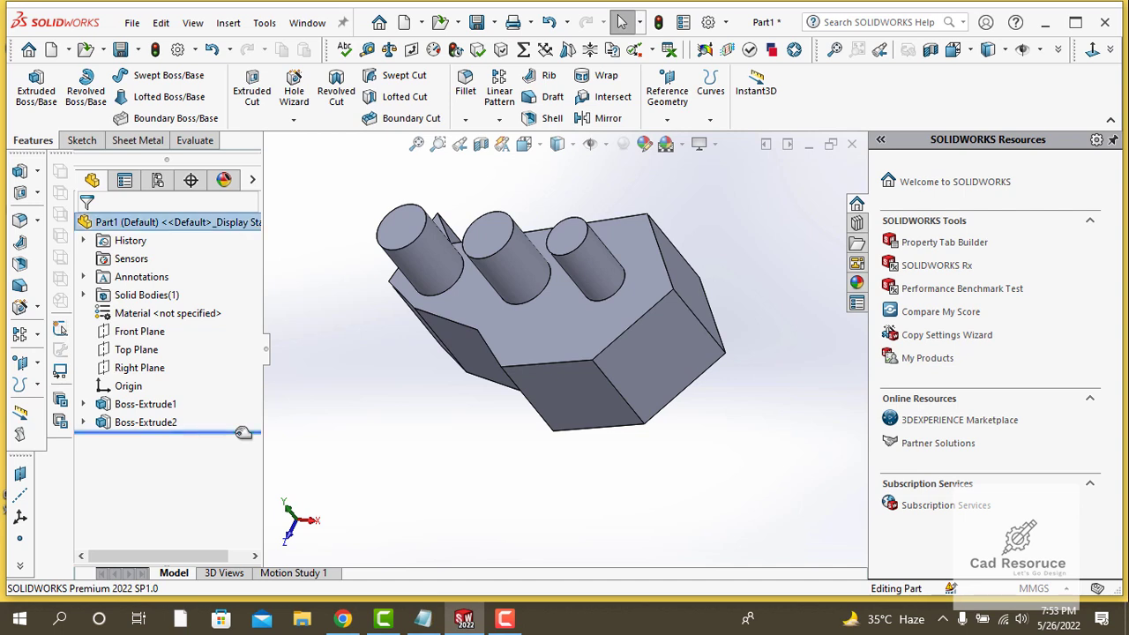
left_click_drag(243, 432, 258, 396)
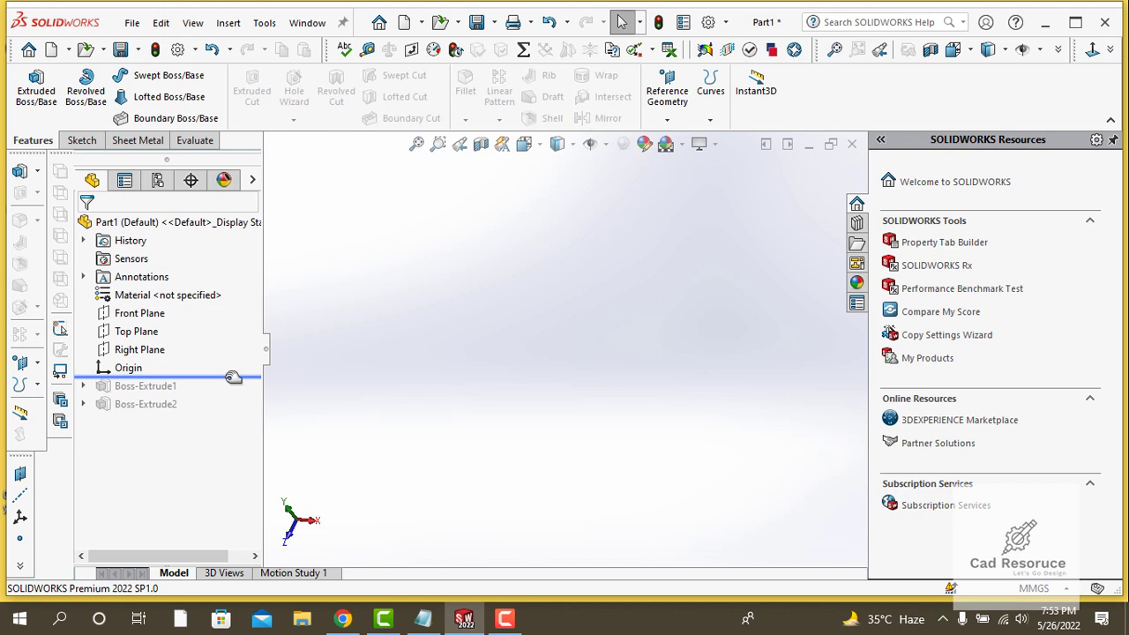
left_click(232, 376)
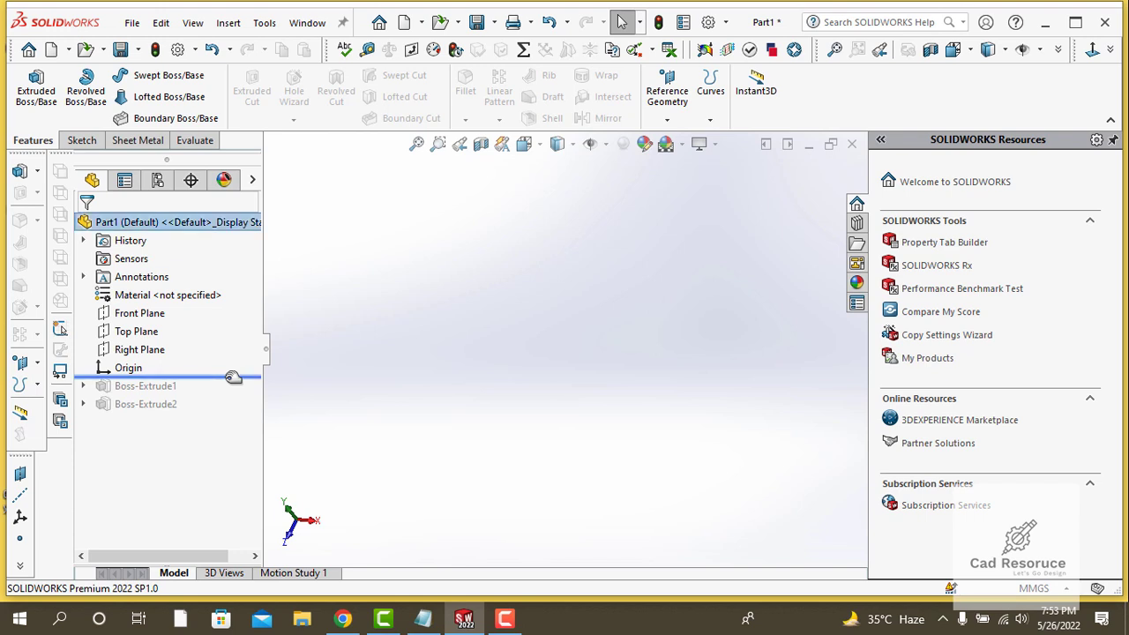
left_click_drag(232, 377, 236, 410)
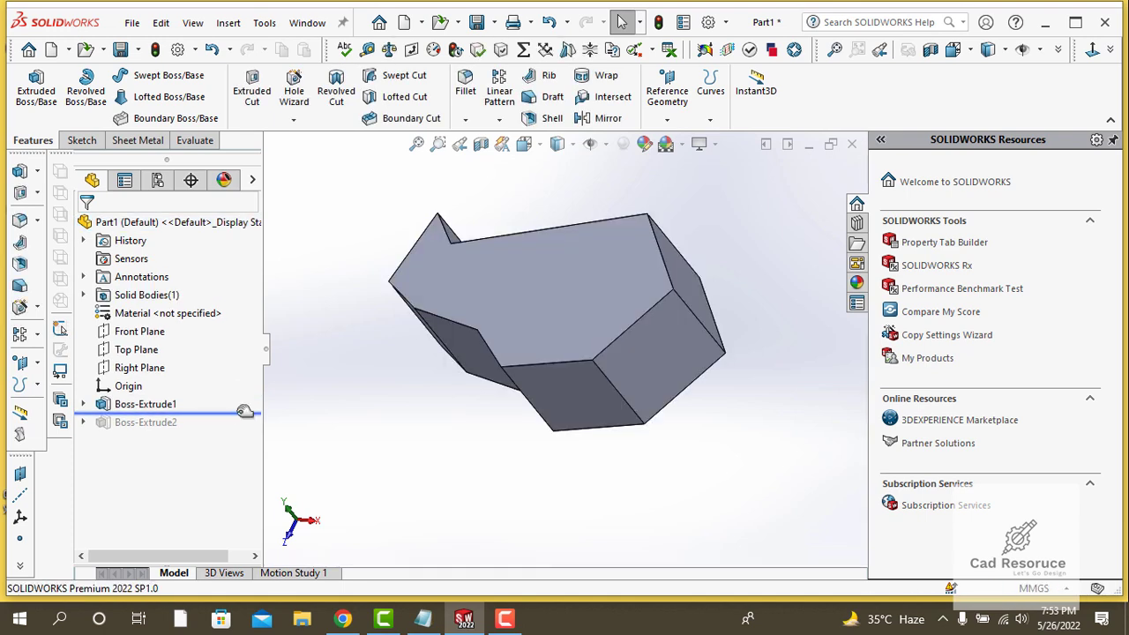
left_click(245, 411)
left_click_drag(244, 411, 247, 431)
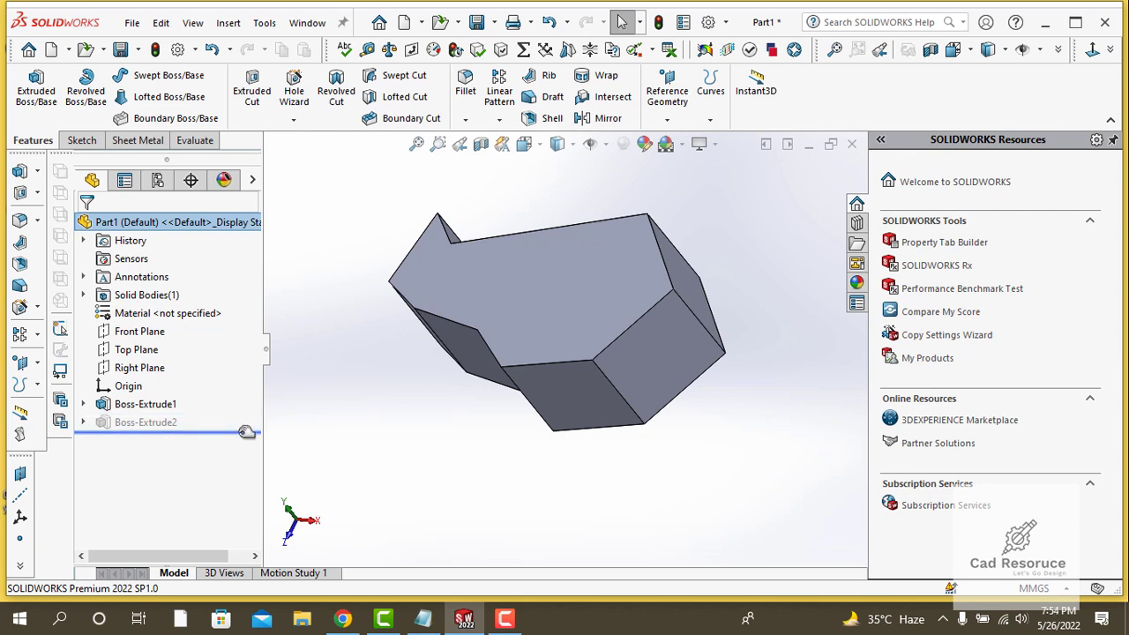
left_click_drag(247, 431, 247, 432)
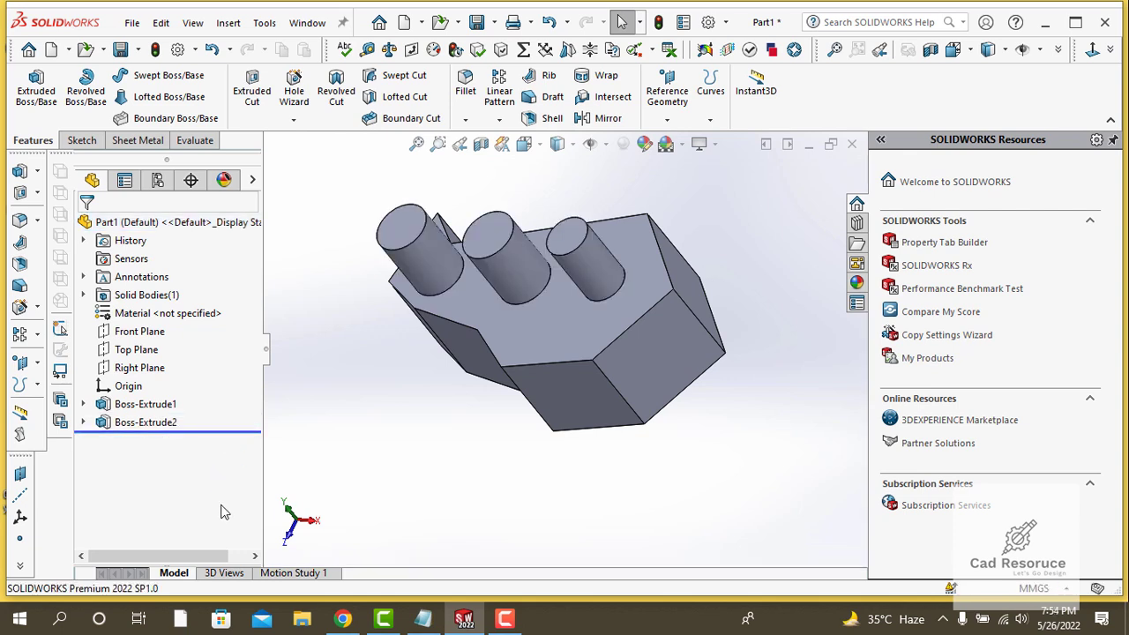
left_click(84, 405)
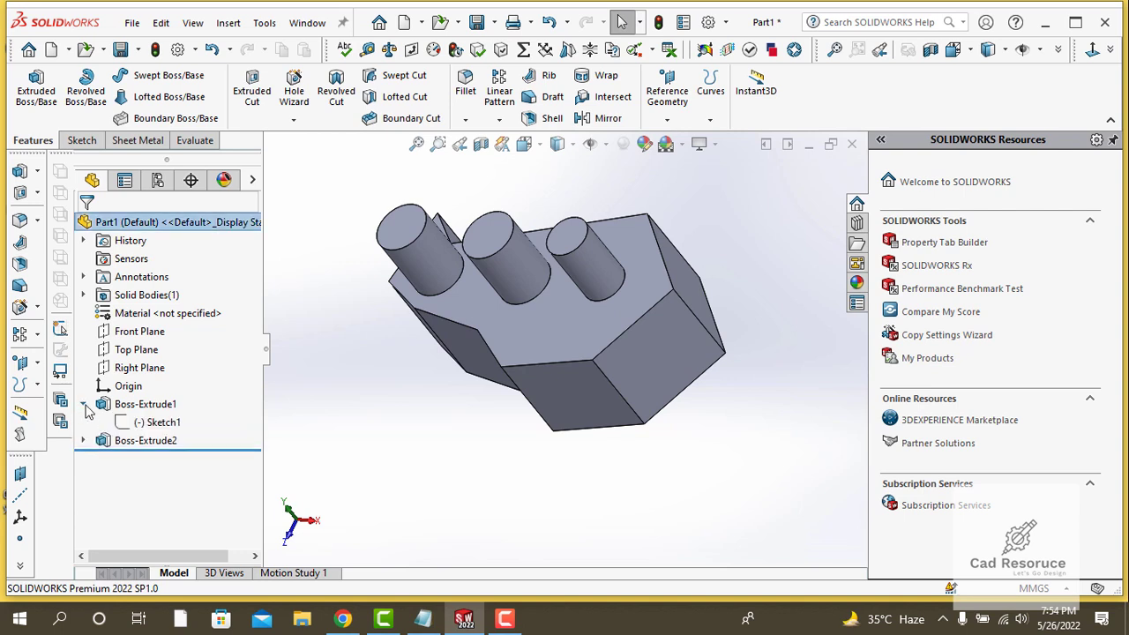
left_click(153, 423)
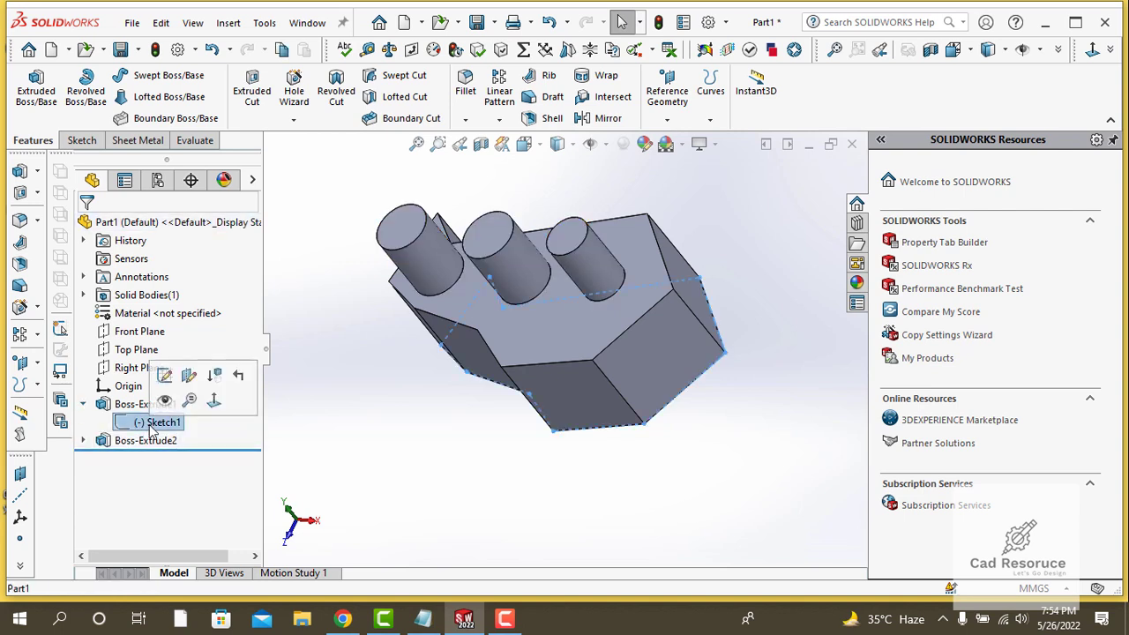
Edit Sketch1 and drag the notched upper-left corner vertex up and to the right.
left_click(165, 378)
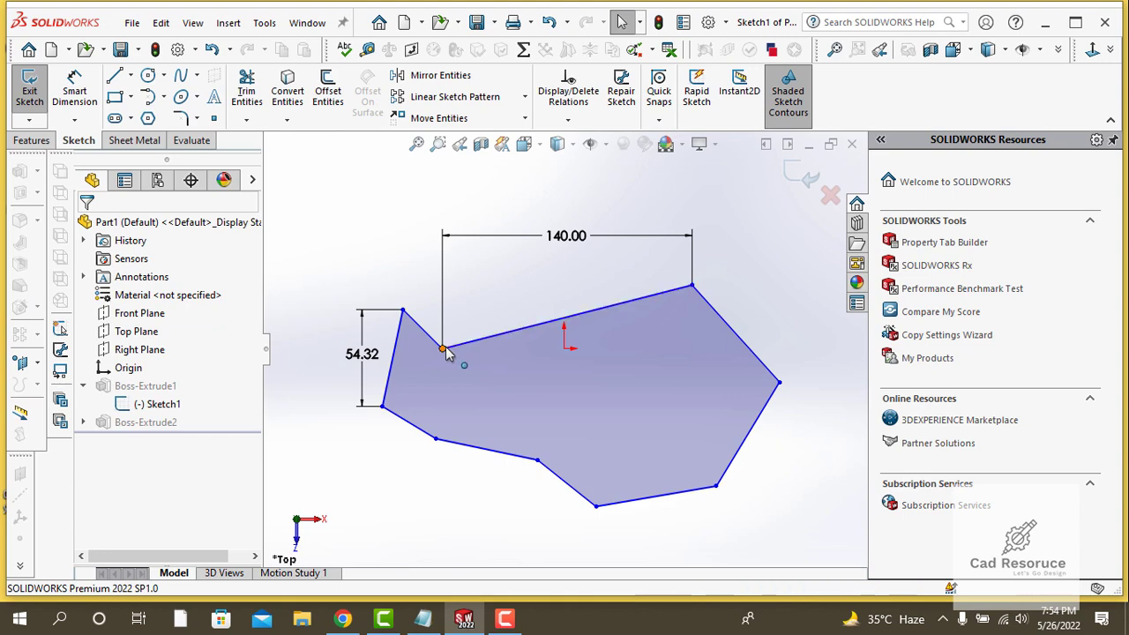
mouse_move(448, 348)
left_mouse_down()
mouse_move(479, 302)
mouse_move(578, 274)
mouse_move(504, 257)
left_mouse_up()
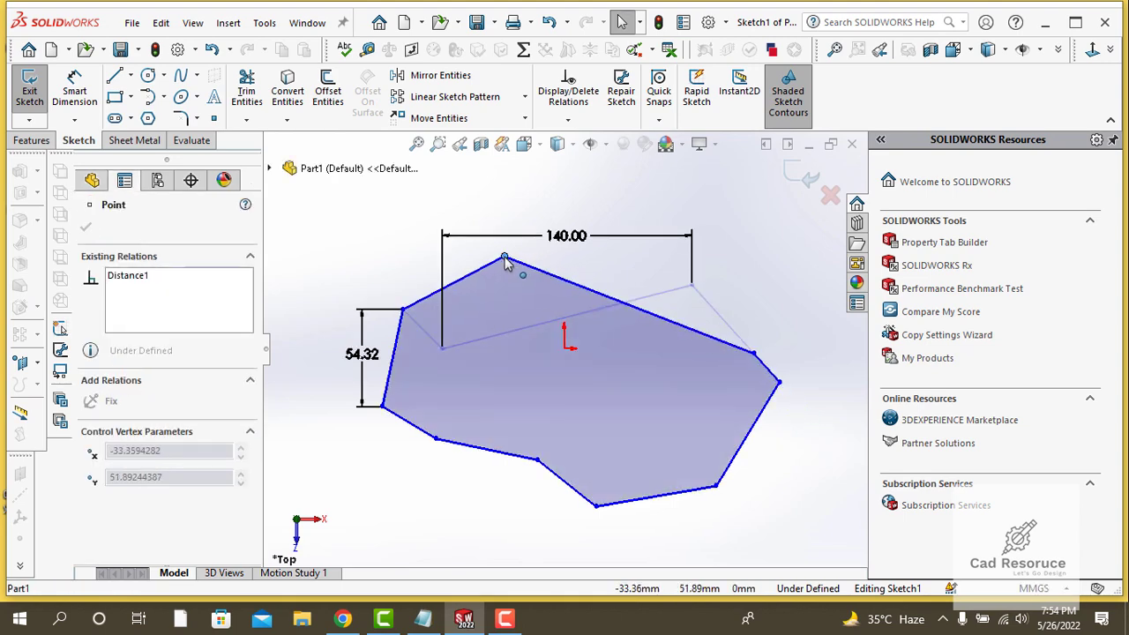
left_click(297, 306)
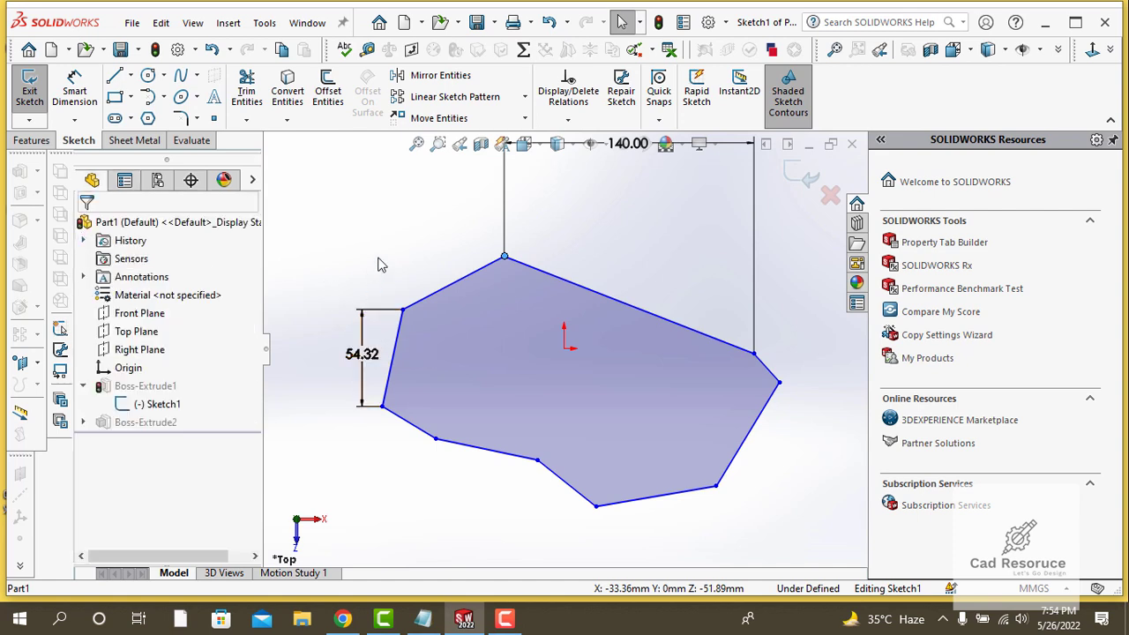
Exit Sketch1 so the part rebuilds with the reshaped polygon outline.
left_click(33, 141)
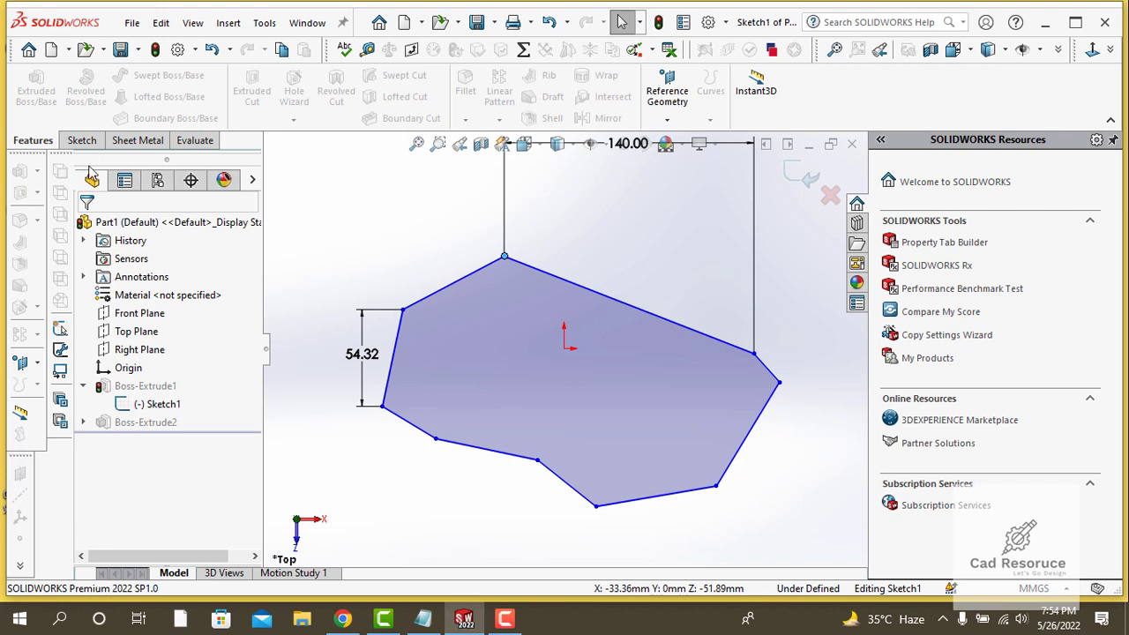
scroll(573, 323, "up", 2)
left_click(79, 141)
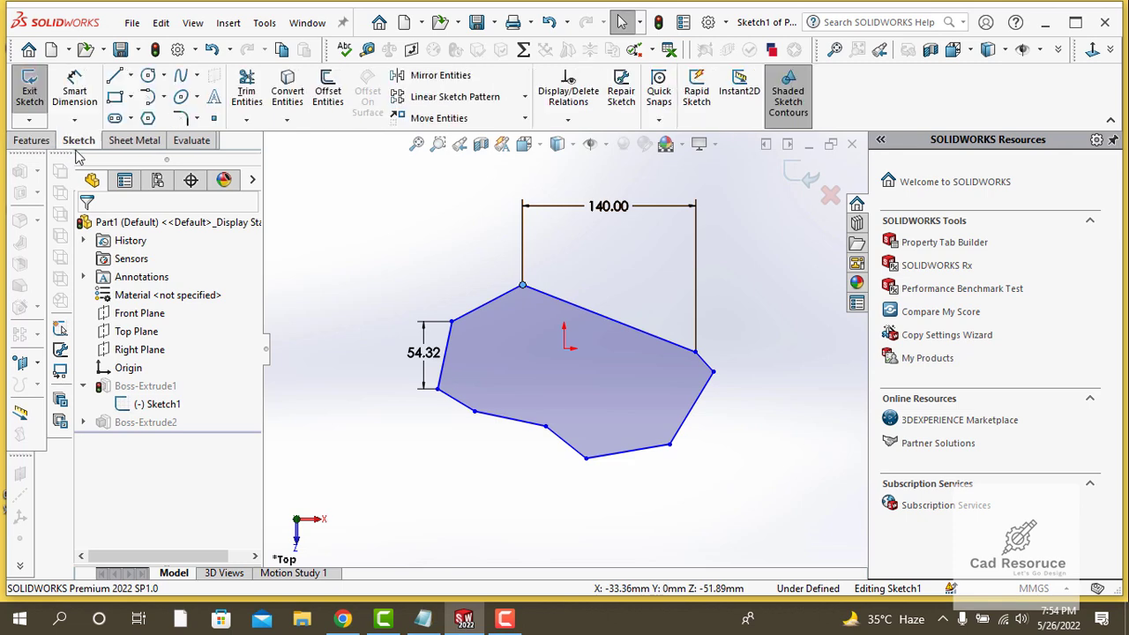
left_click(29, 93)
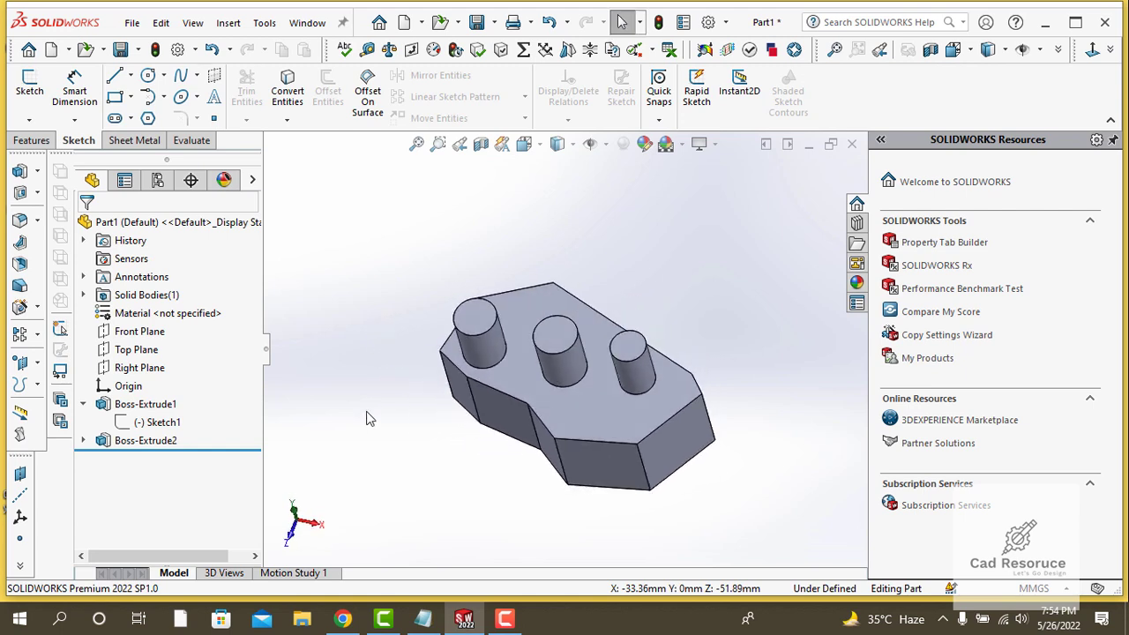
Orbit to view the three cylinders from above and select Boss-Extrude2, expanding it to show Sketch2.
left_click(167, 445)
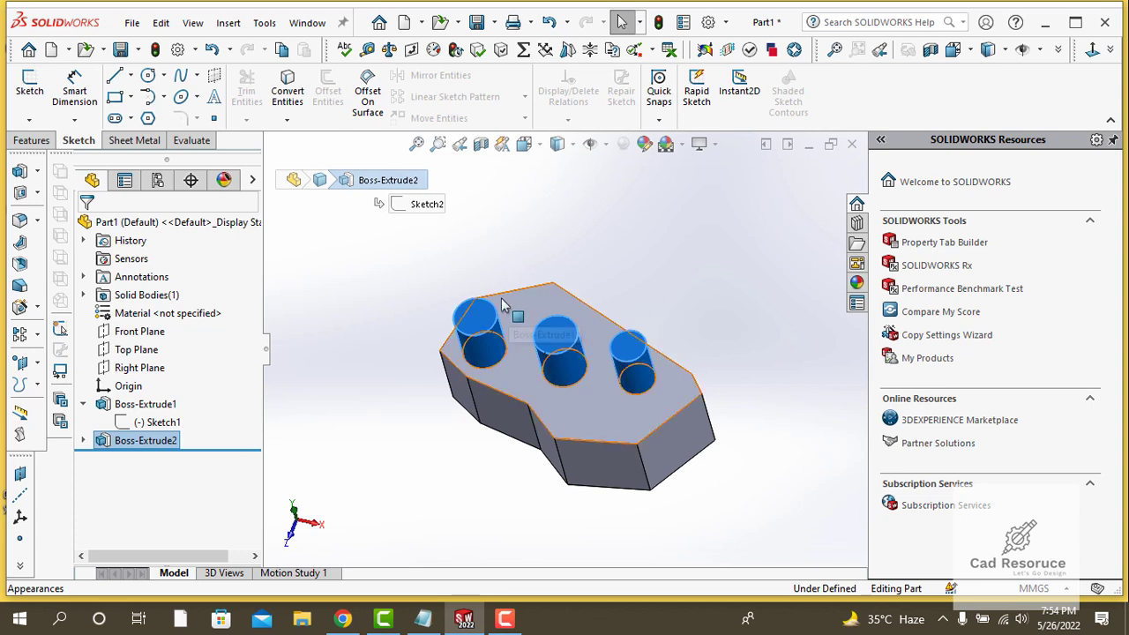
middle_click_drag(590, 214, 552, 254)
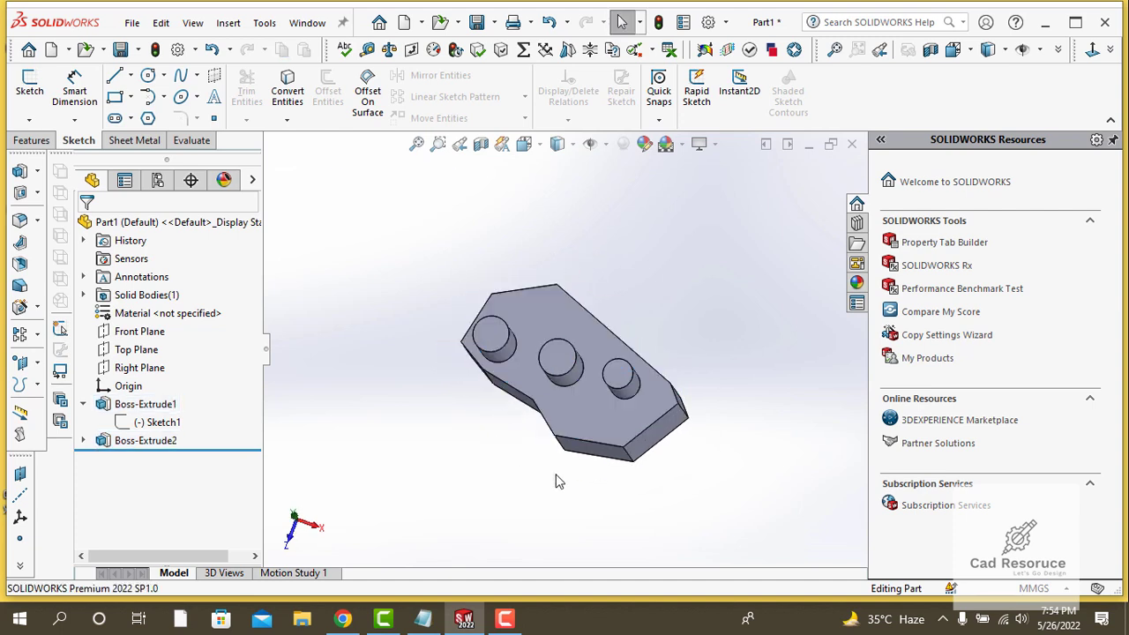
middle_click_drag(555, 490, 520, 421)
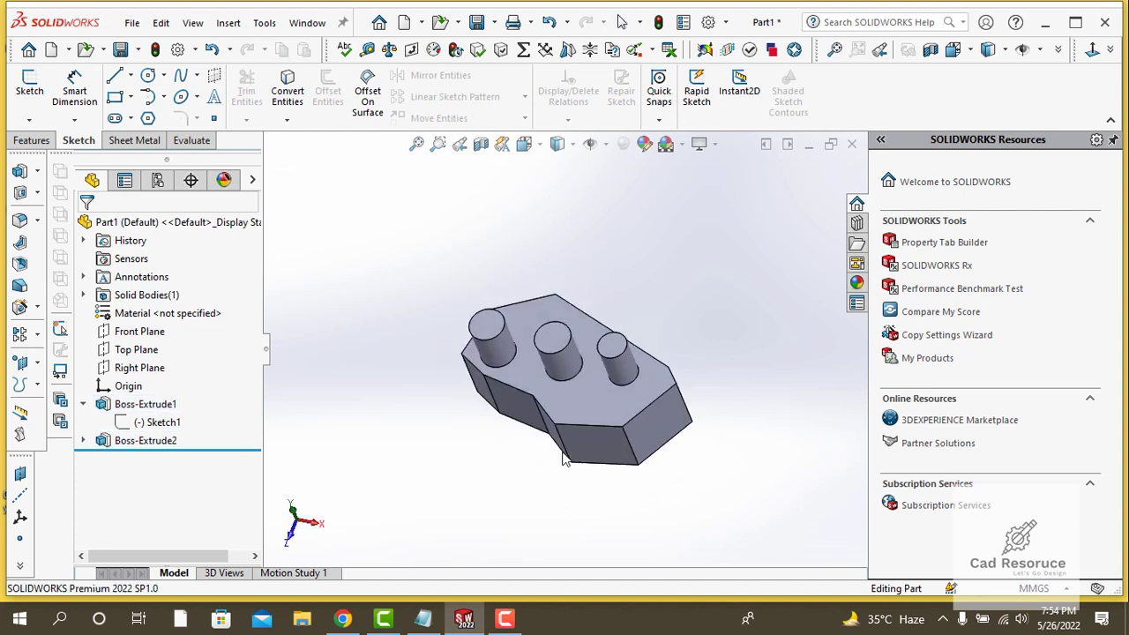
left_click(84, 444)
left_click(123, 442)
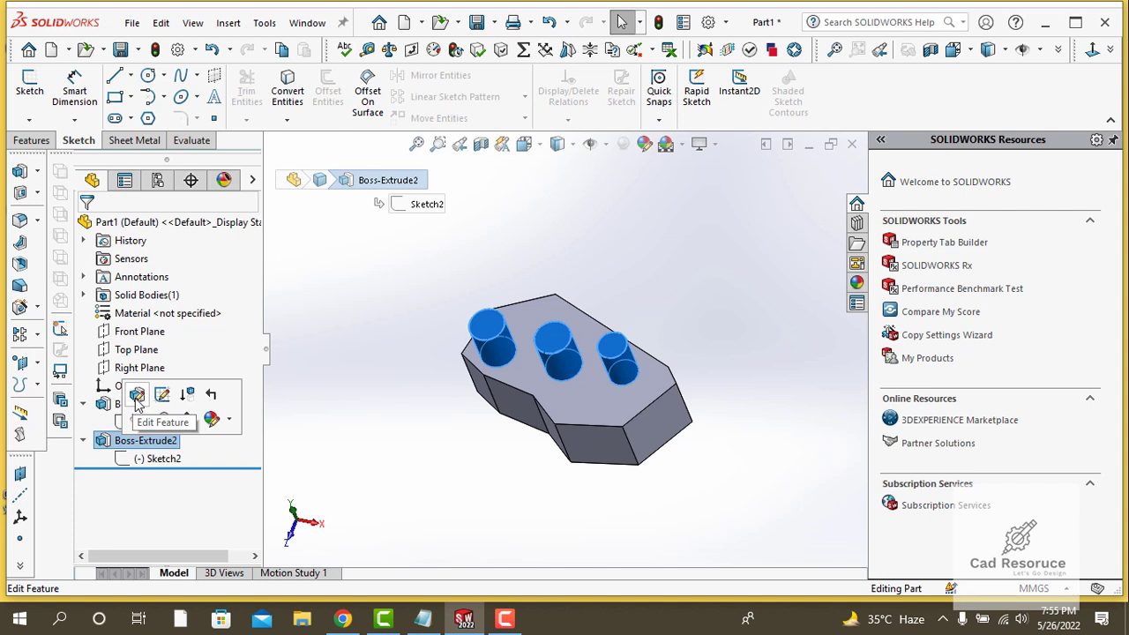
Edit Boss-Extrude2, drag its depth from 50 mm up to 204 mm and confirm.
left_click(137, 396)
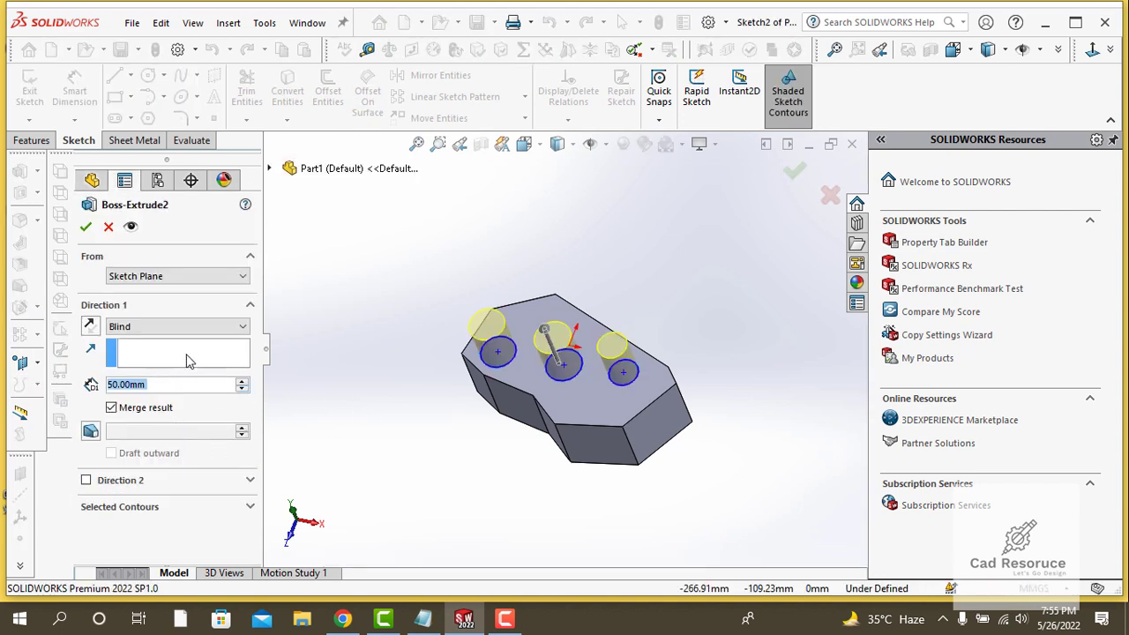
left_click(546, 335)
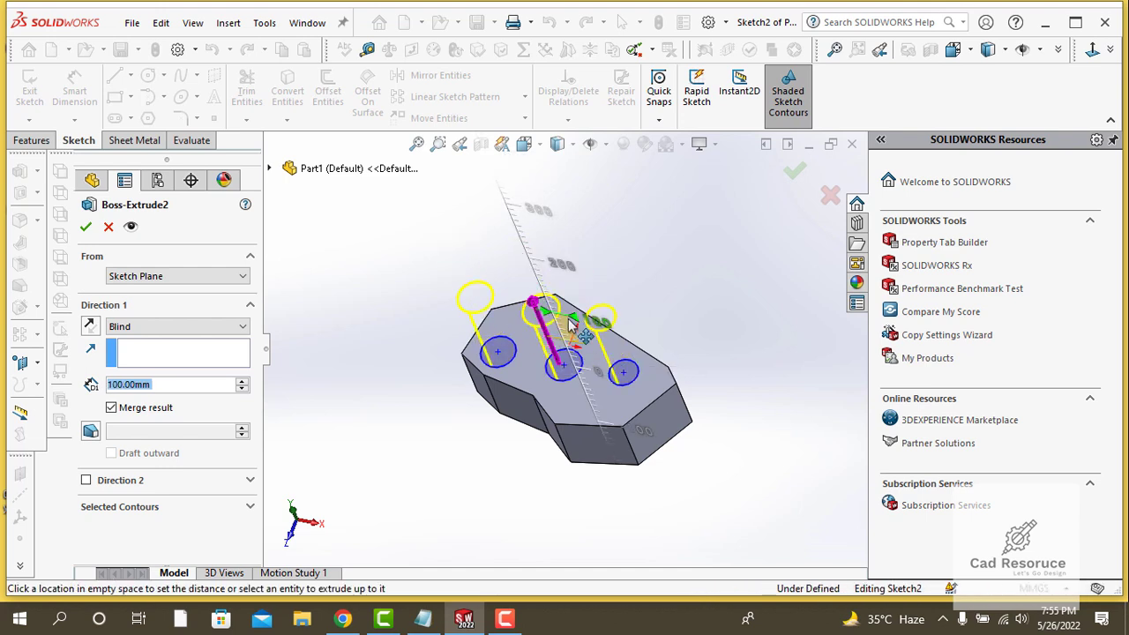
left_click(567, 359)
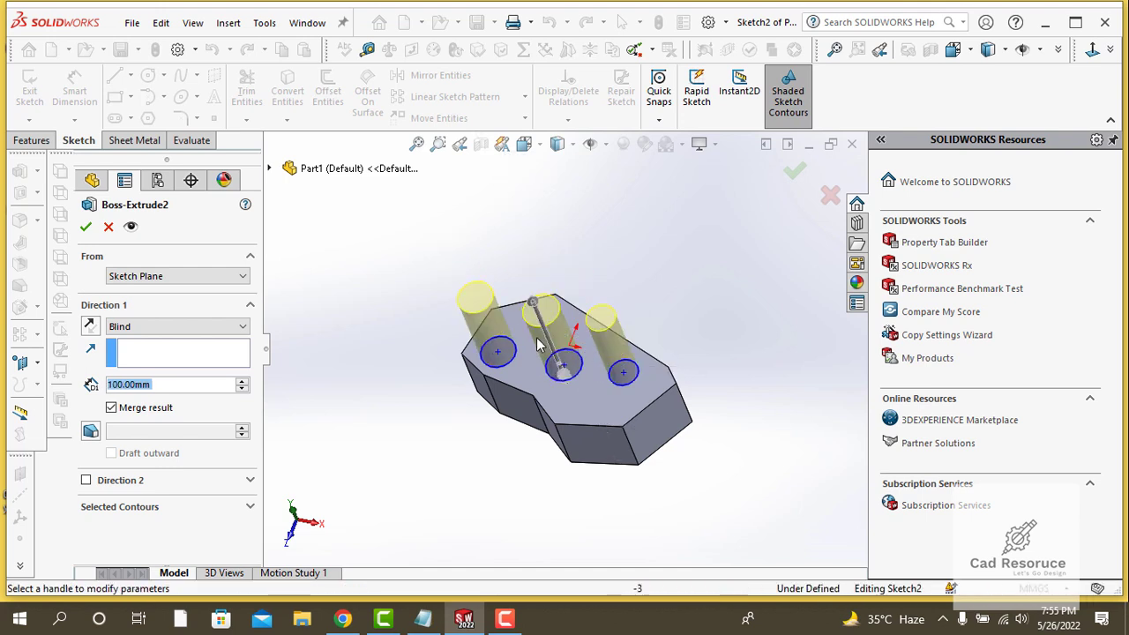
left_click(548, 310)
left_click(510, 251)
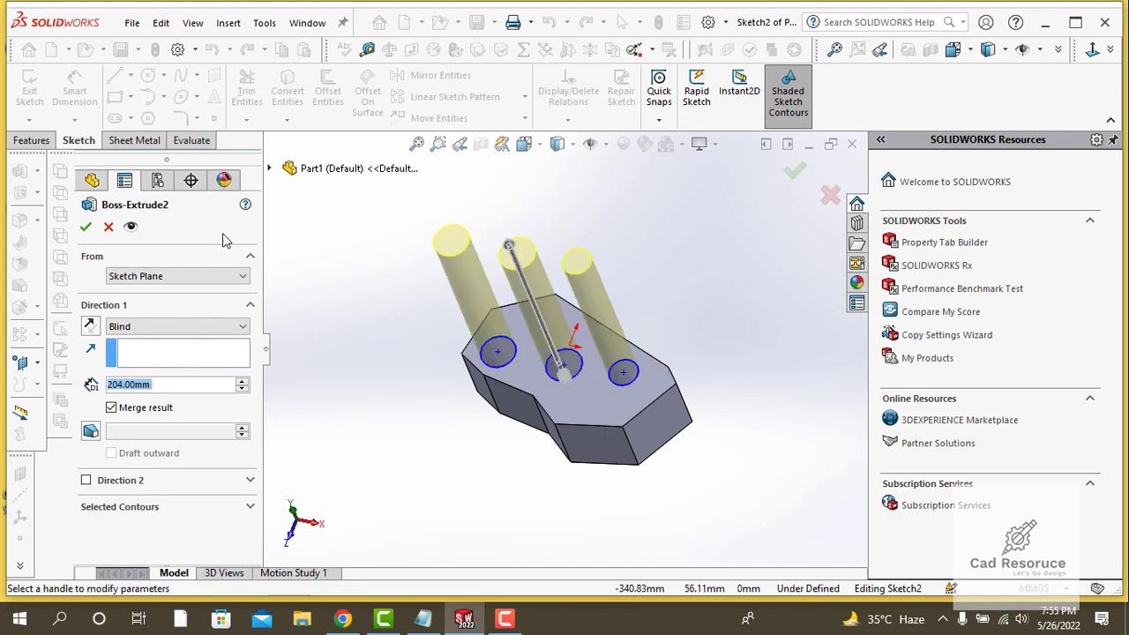
left_click(86, 227)
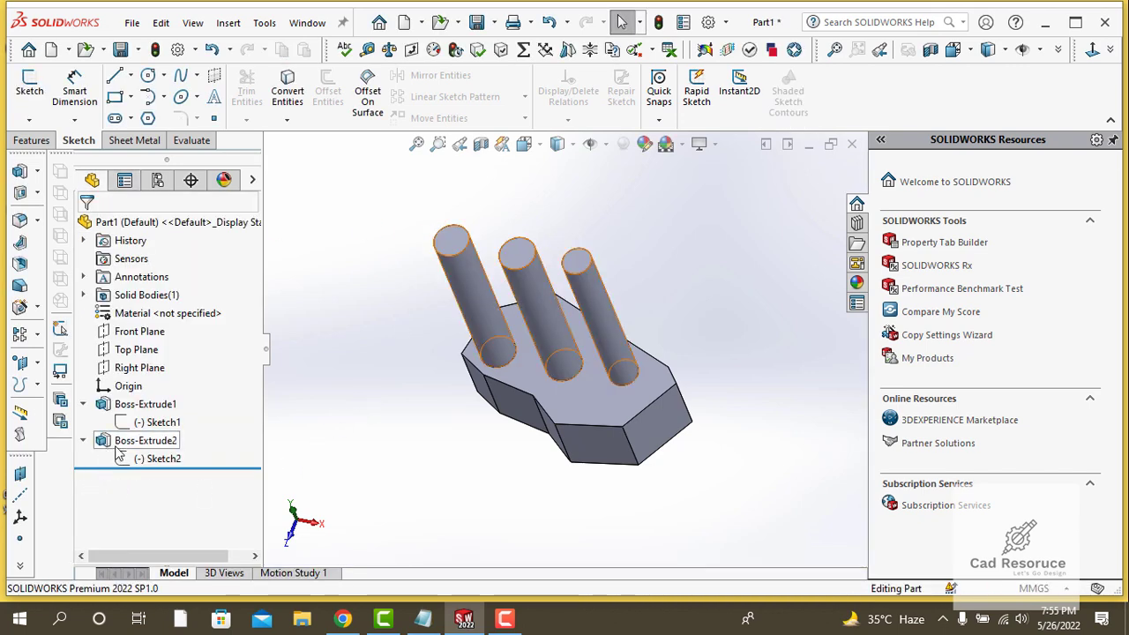
left_click(141, 440)
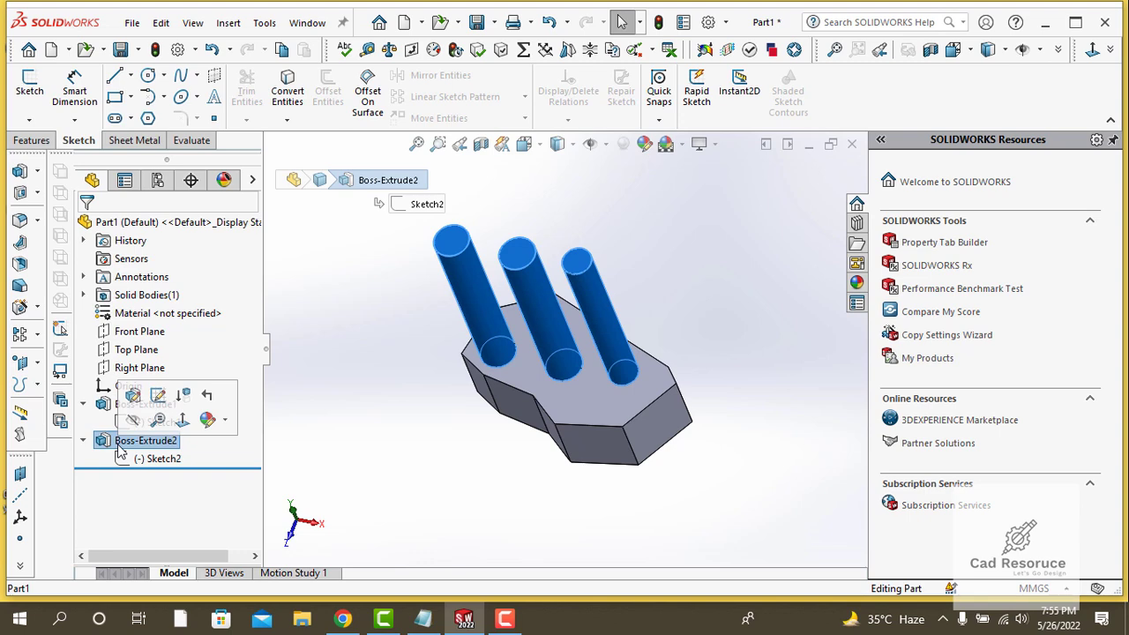
Delete Boss-Extrude2, confirming Yes, and select the remaining three-circle Sketch2.
key("Delete")
left_click(662, 227)
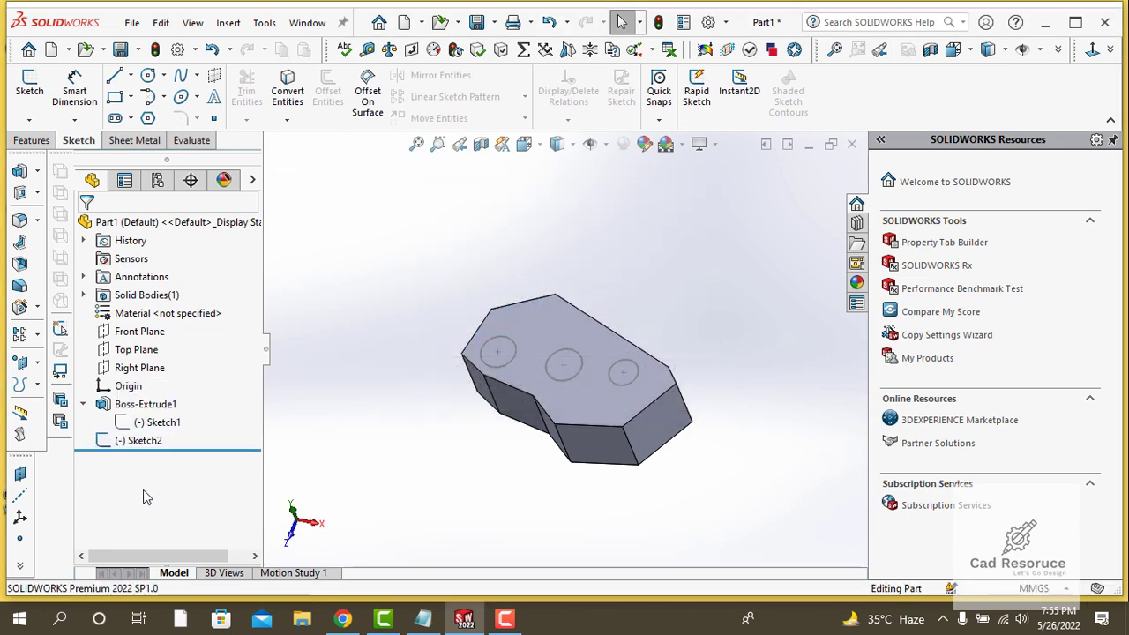
left_click(141, 443)
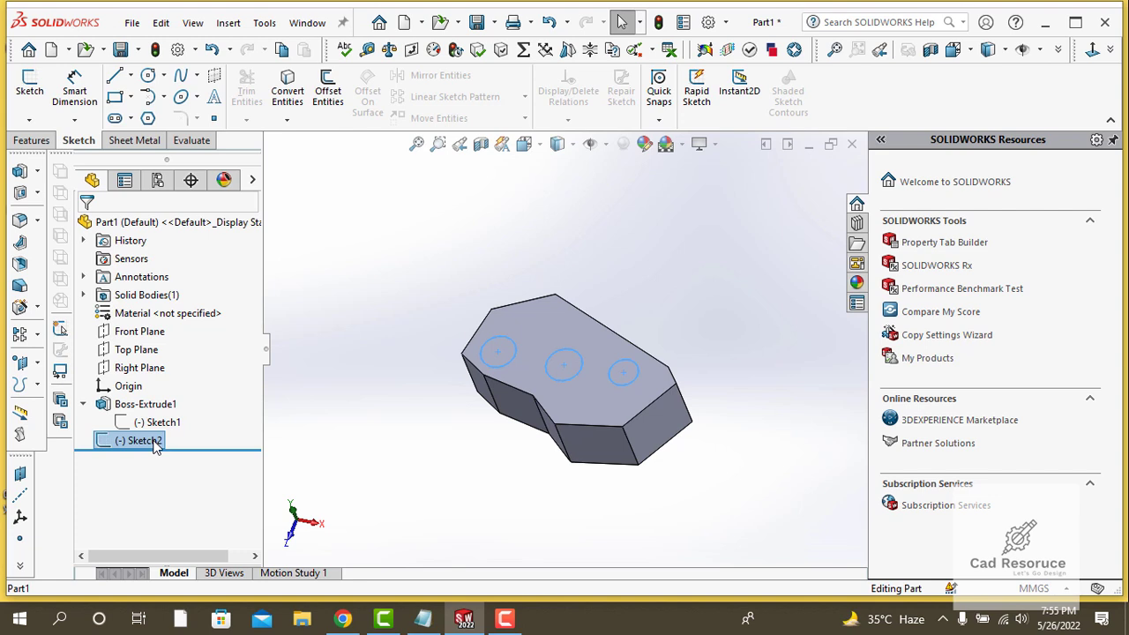
left_click(26, 142)
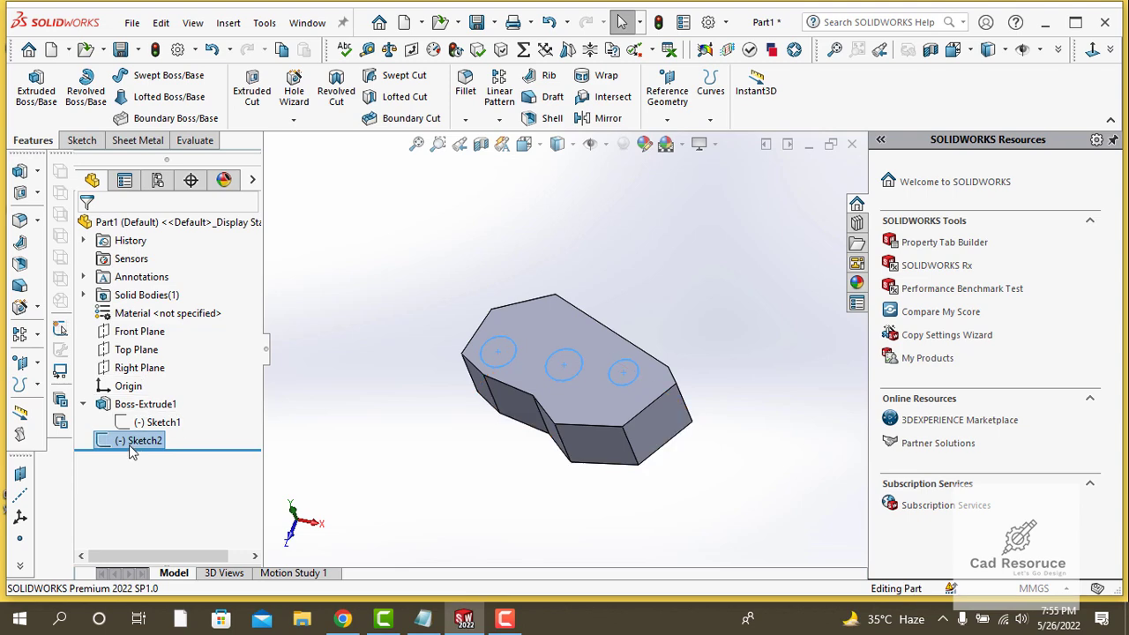
Extruded-cut Sketch2's three circles into the block at Blind 50 mm depth.
left_click(256, 99)
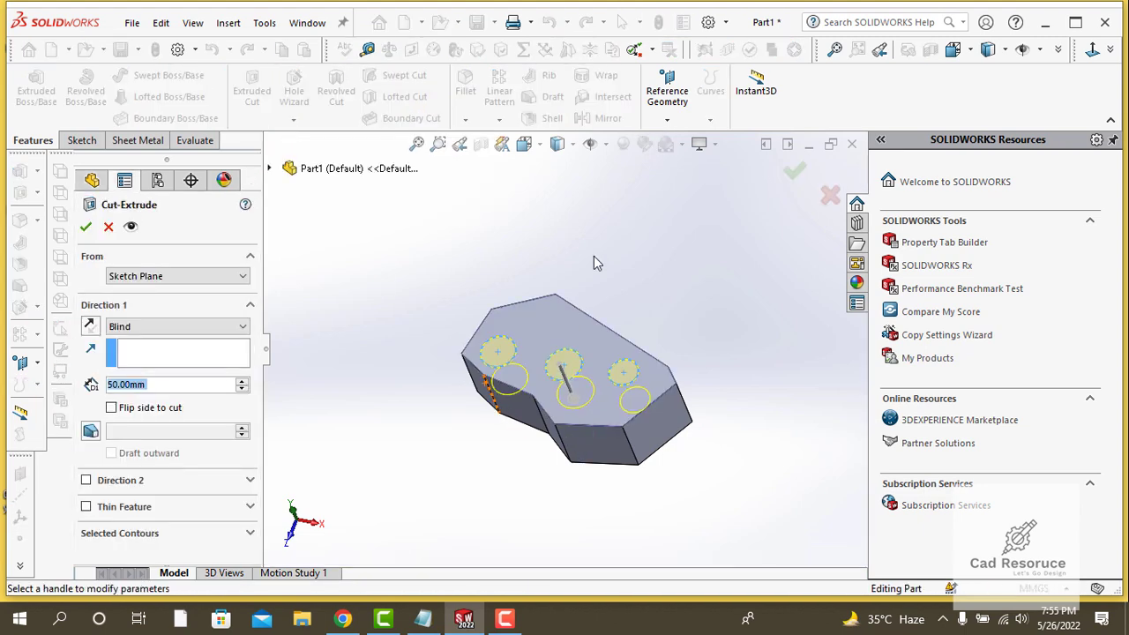
middle_click_drag(594, 259, 546, 284)
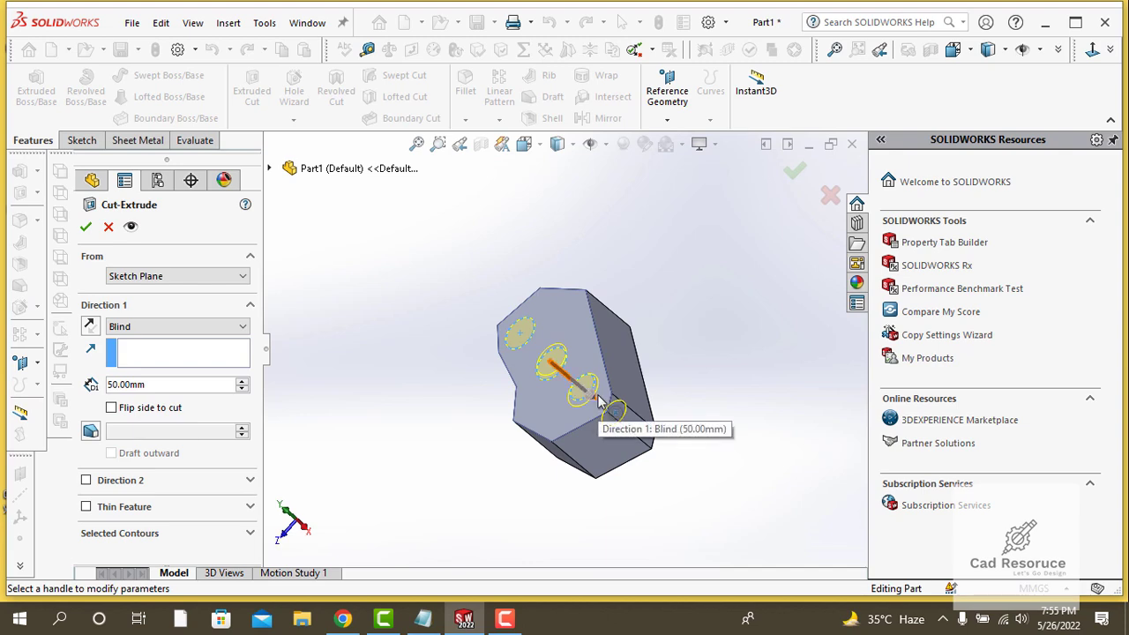
left_click(86, 226)
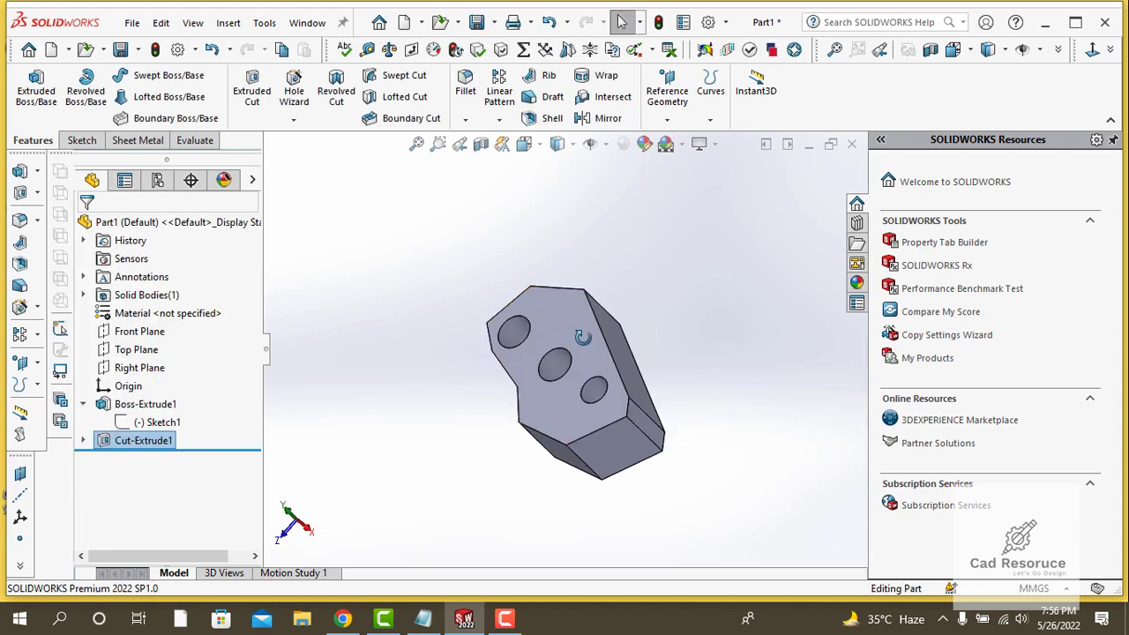
Orbit around the block, select each of the three hole walls, then return to the top face view.
middle_click_drag(630, 335, 572, 282)
left_click(529, 250)
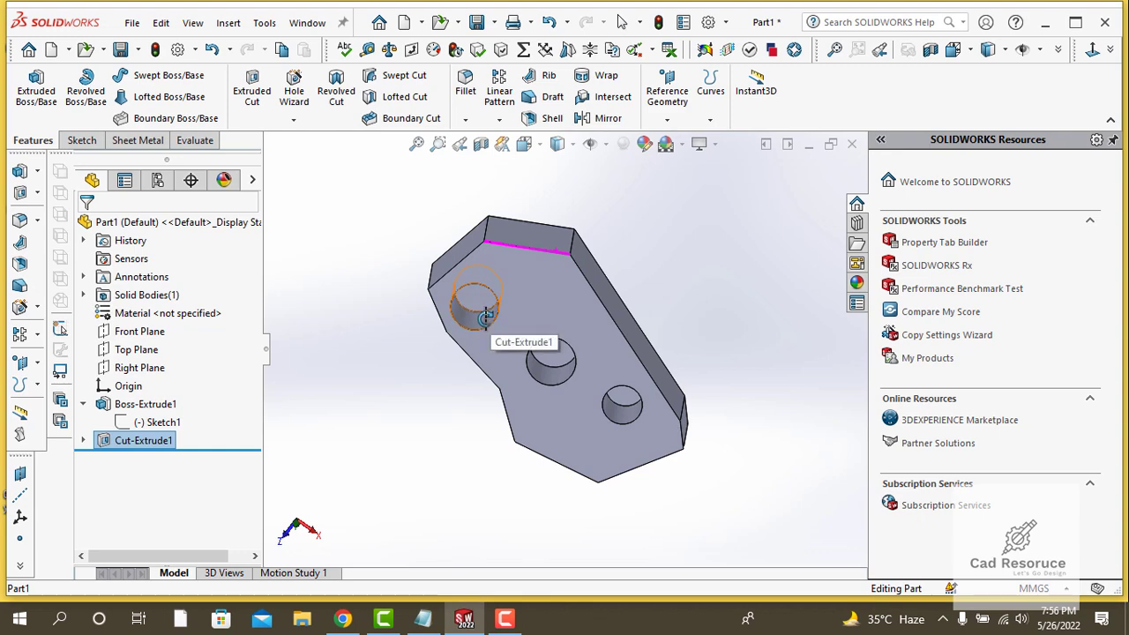
left_click(483, 316)
left_click(551, 360)
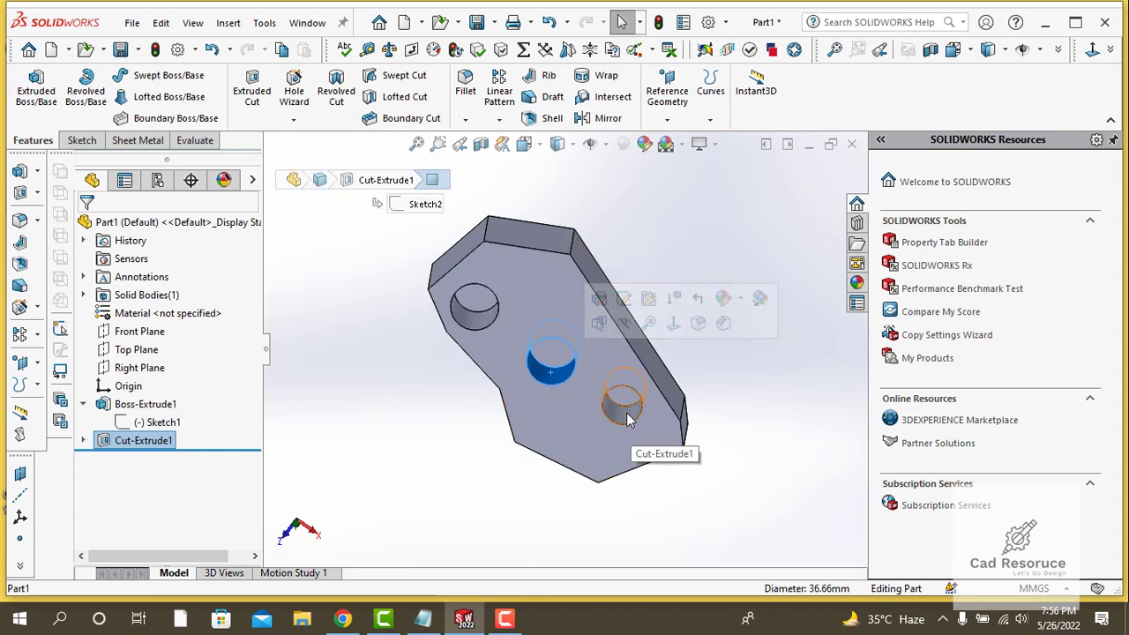
left_click(628, 416)
left_click(662, 302)
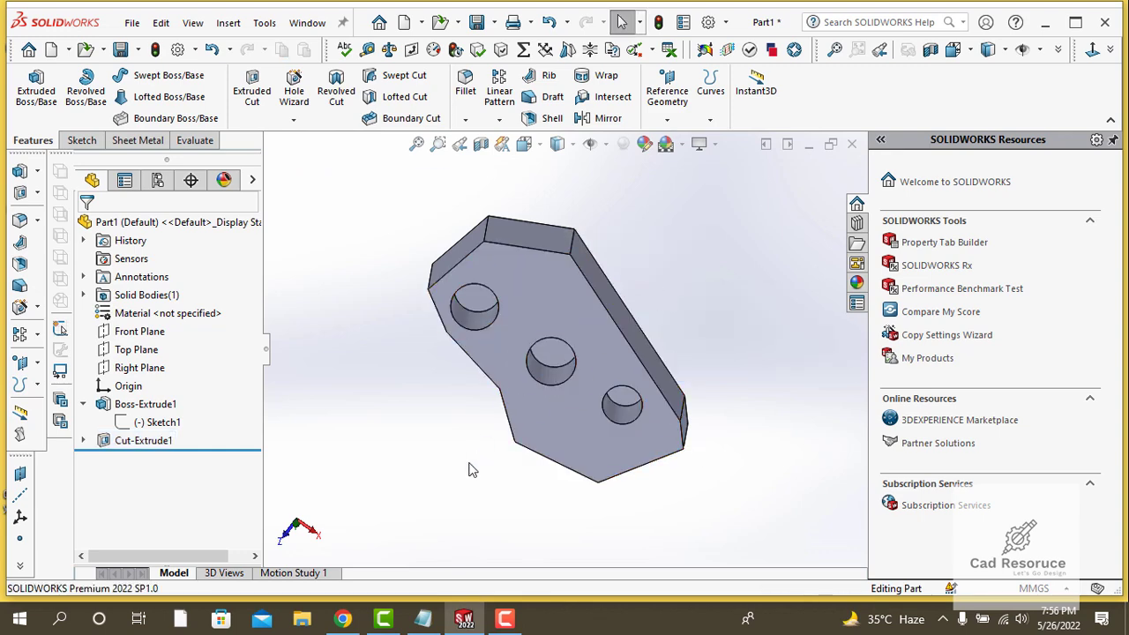
middle_click_drag(492, 547, 539, 567)
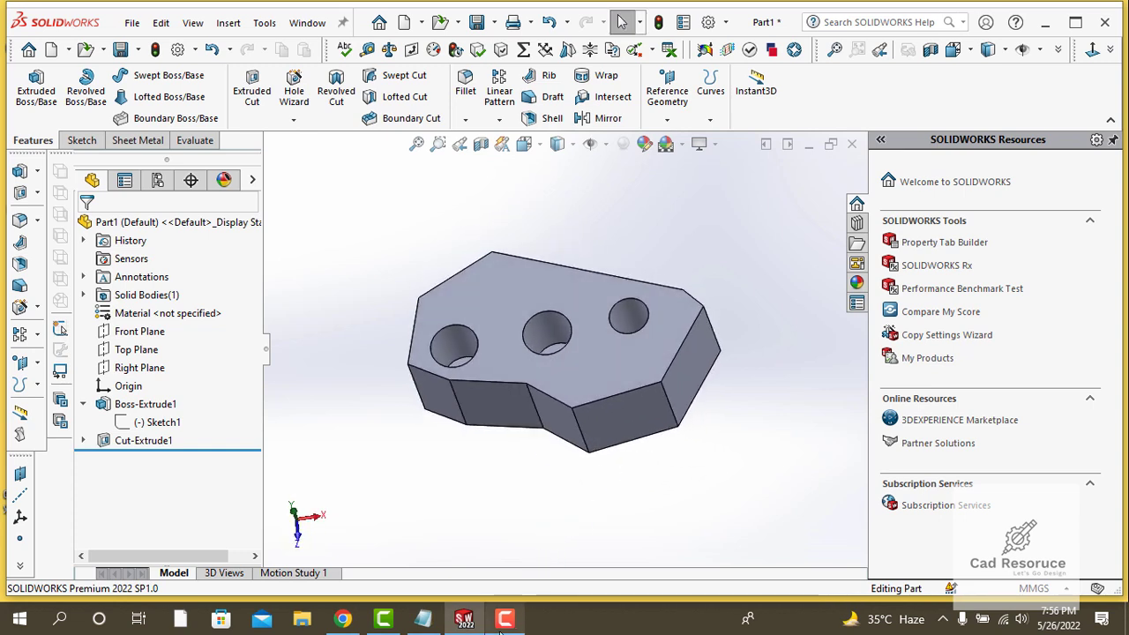